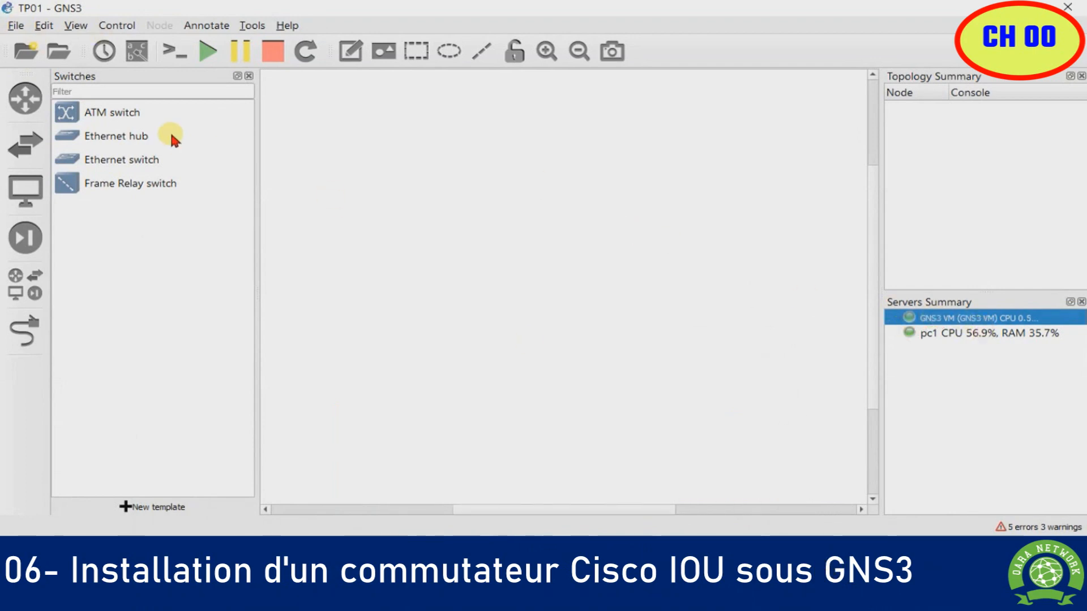
# - Review the GNS3 VM settings in GNS3 Preferences, closing without changes
pyautogui.click(44, 25)
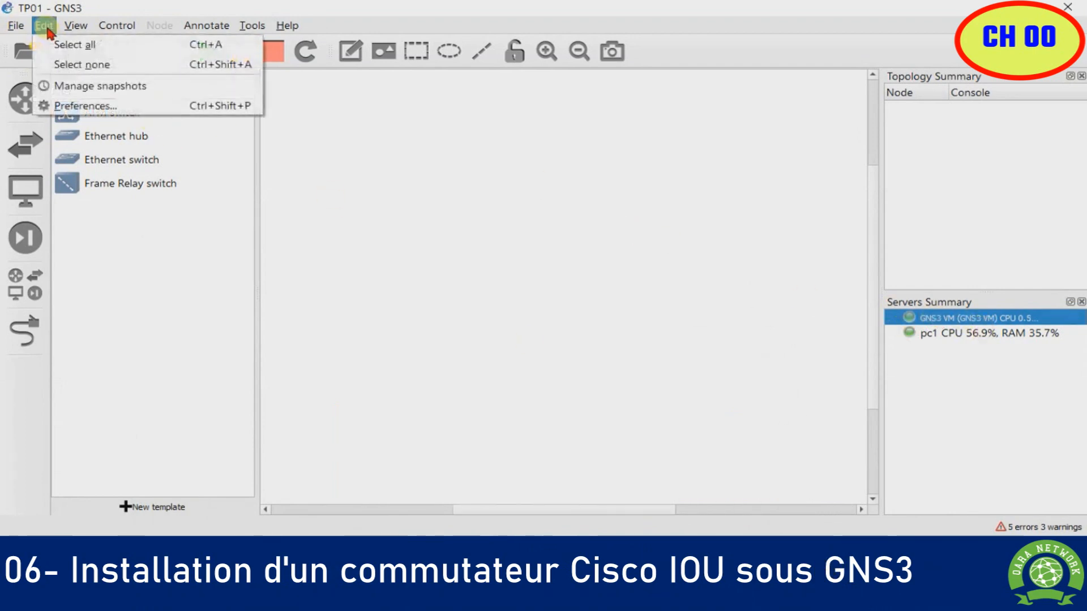
pyautogui.click(86, 106)
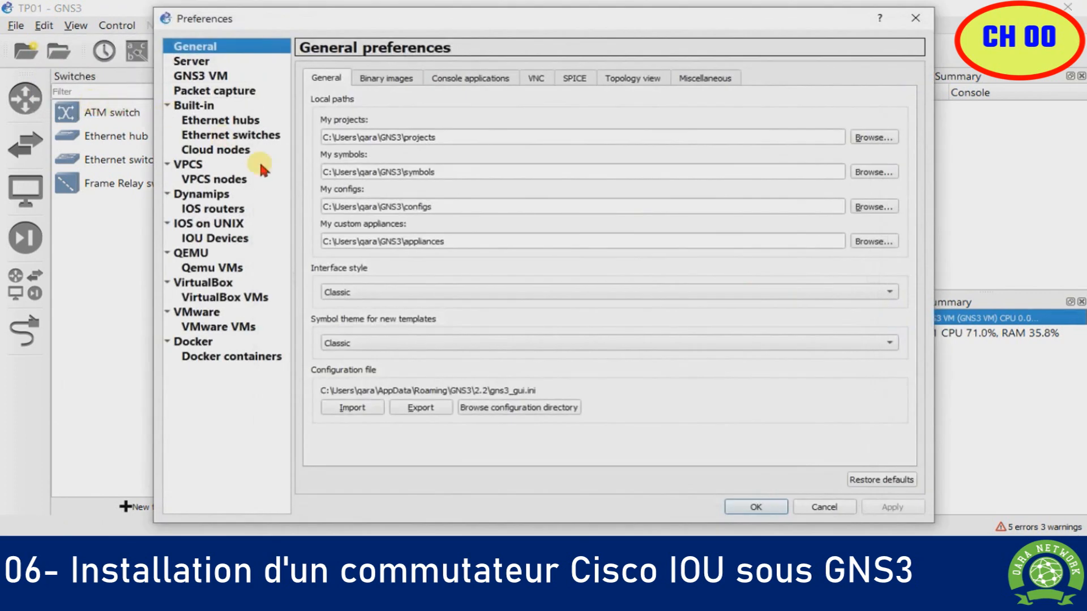
pyautogui.click(191, 76)
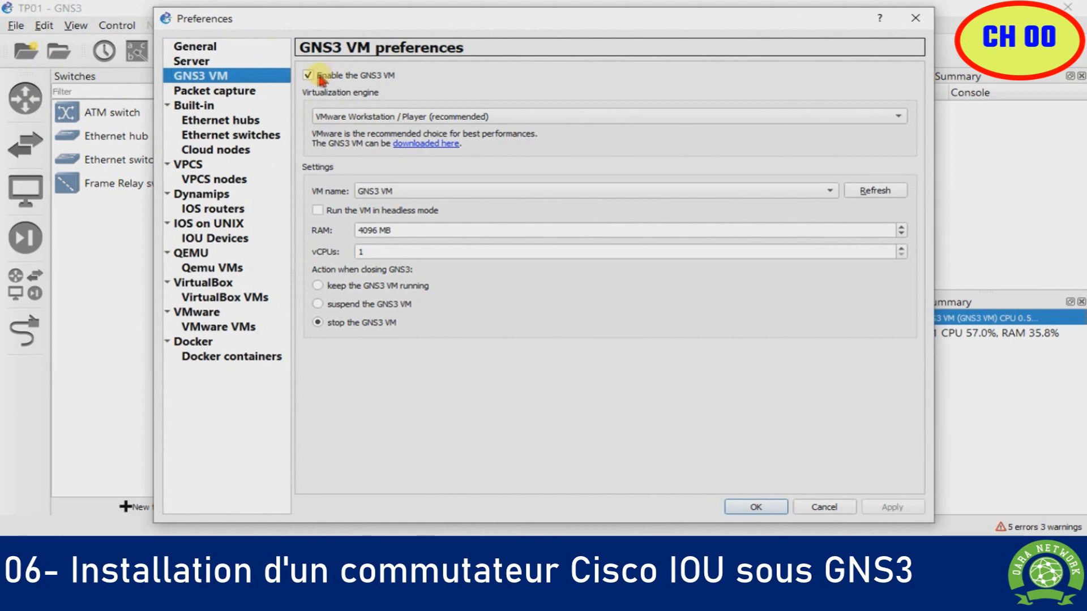
pyautogui.click(823, 507)
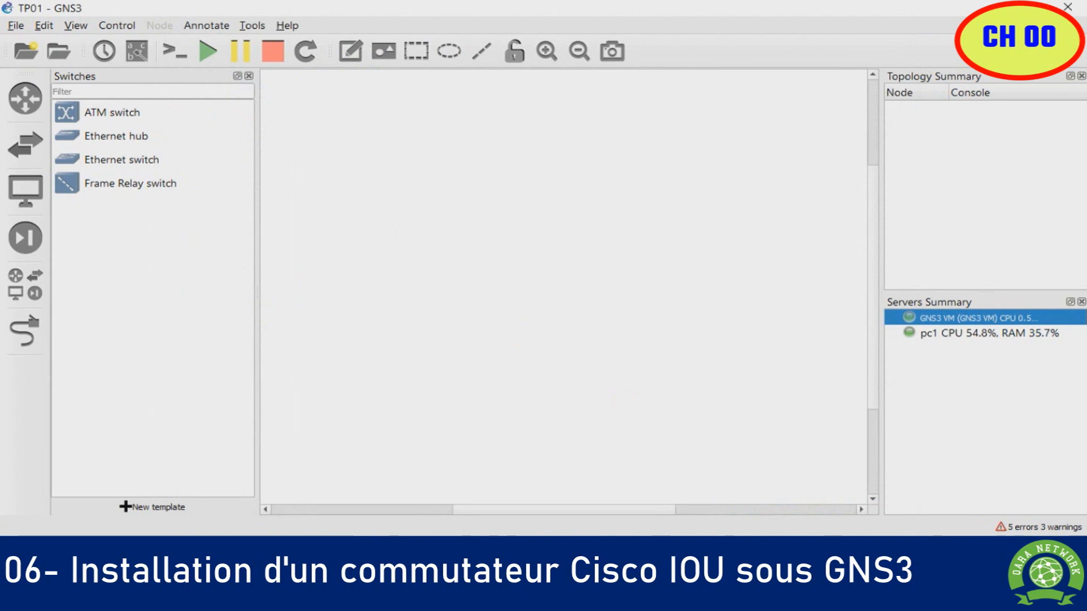
# - Check the IOS on UNIX licence settings in Preferences, then close without applying
pyautogui.click(44, 25)
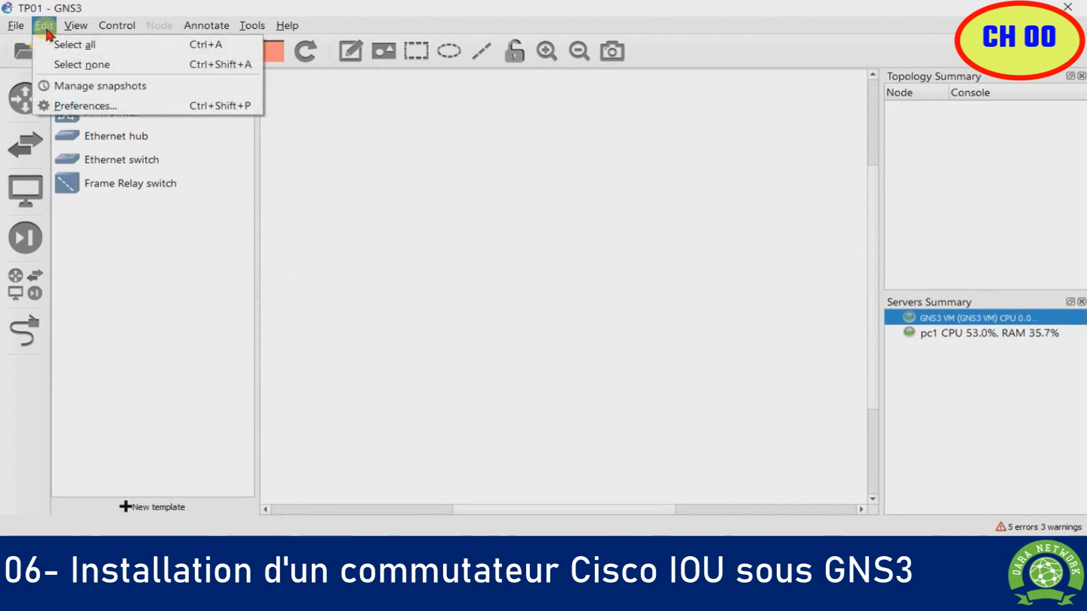
pyautogui.click(97, 106)
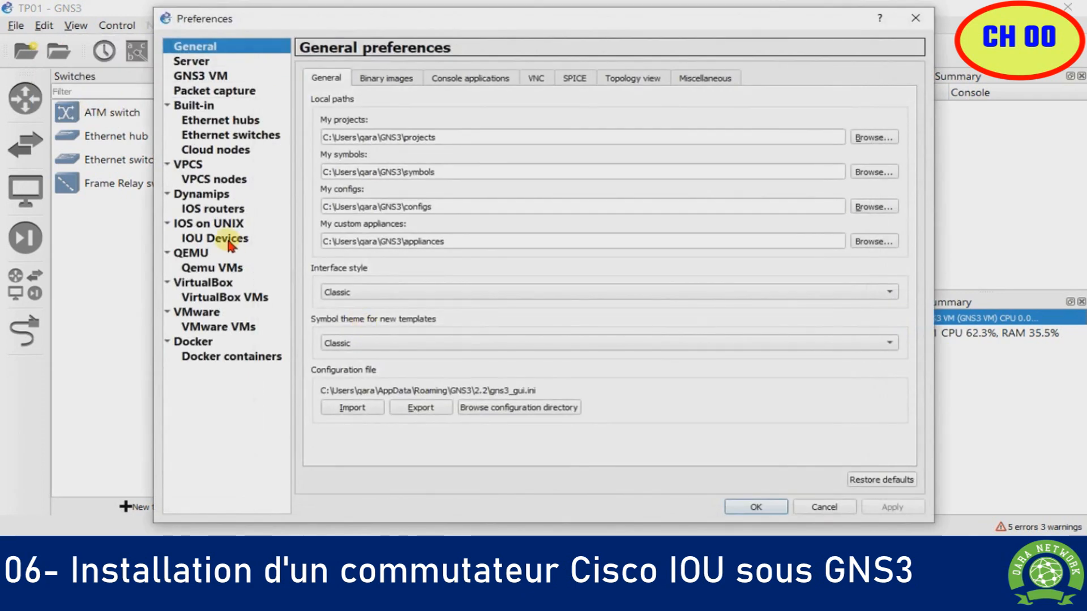
pyautogui.click(226, 222)
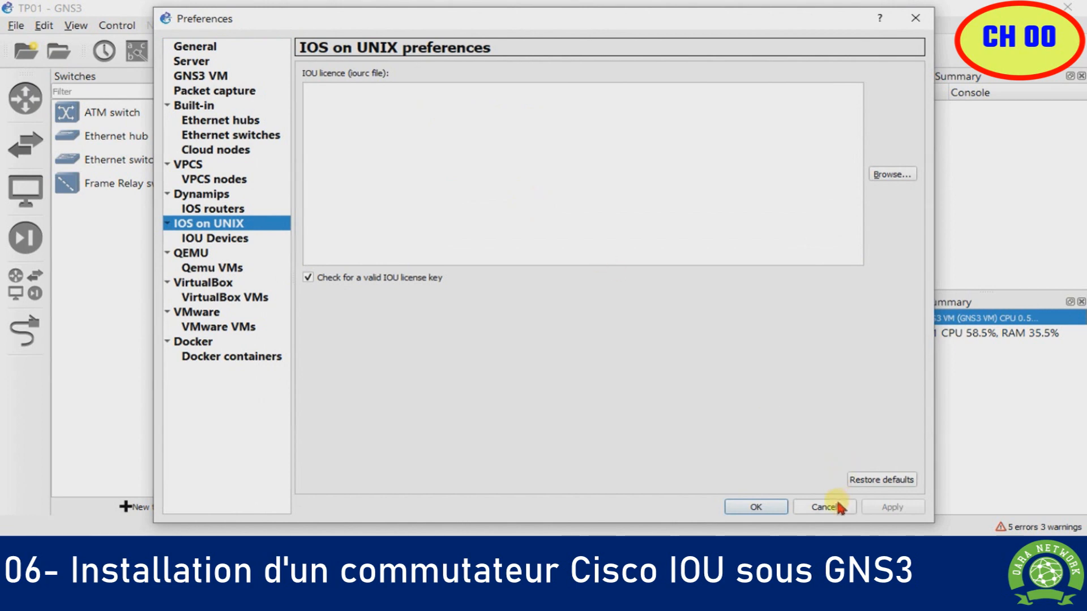
pyautogui.click(824, 506)
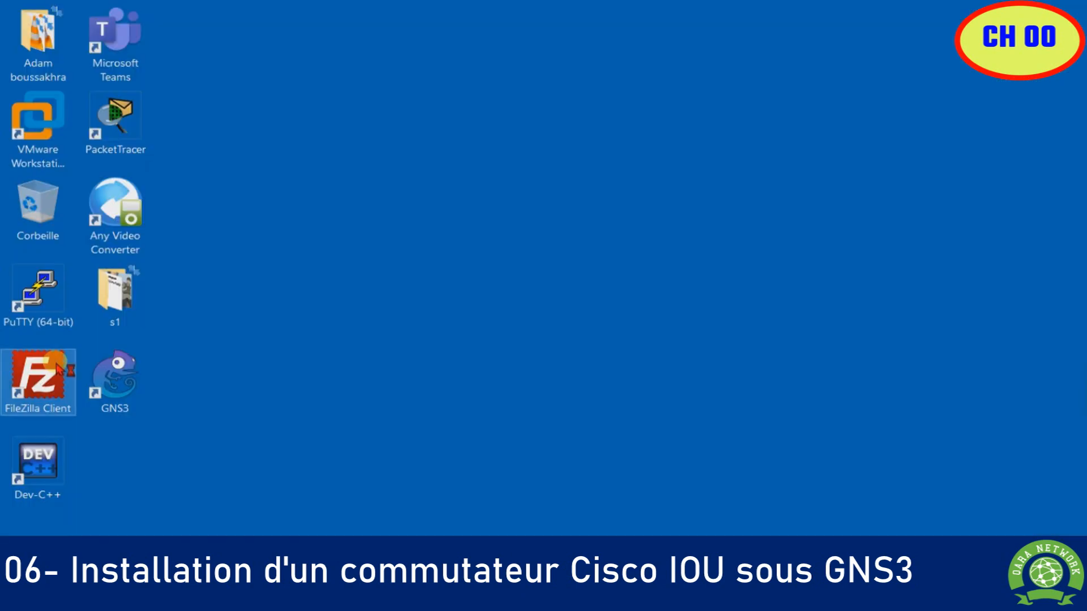
# - Launch FileZilla and connect to the saved gns3 site after reviewing its host and login
pyautogui.doubleClick(59, 369)
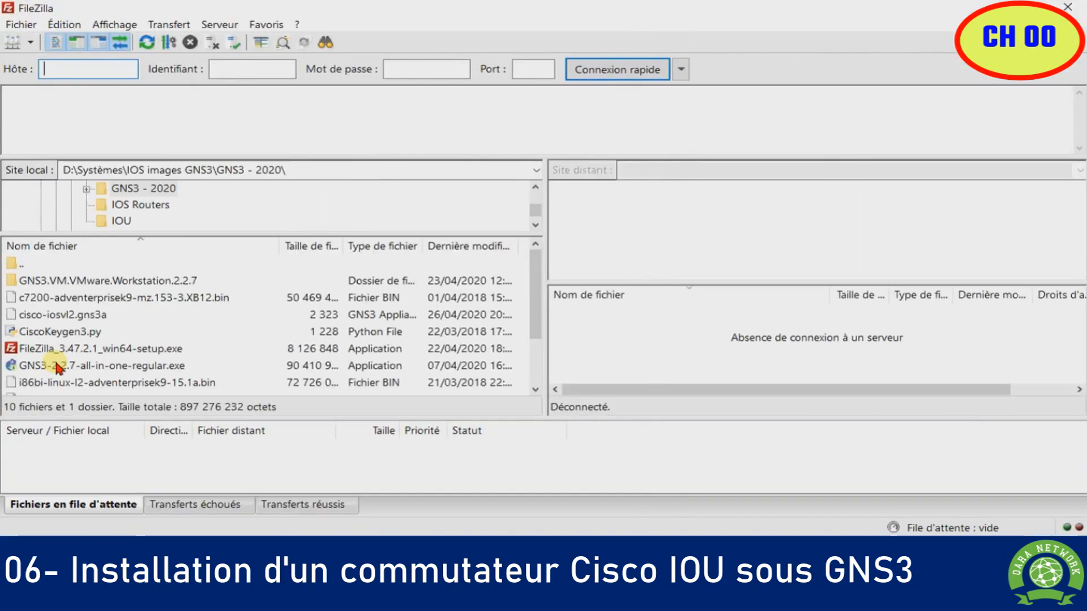
pyautogui.click(30, 43)
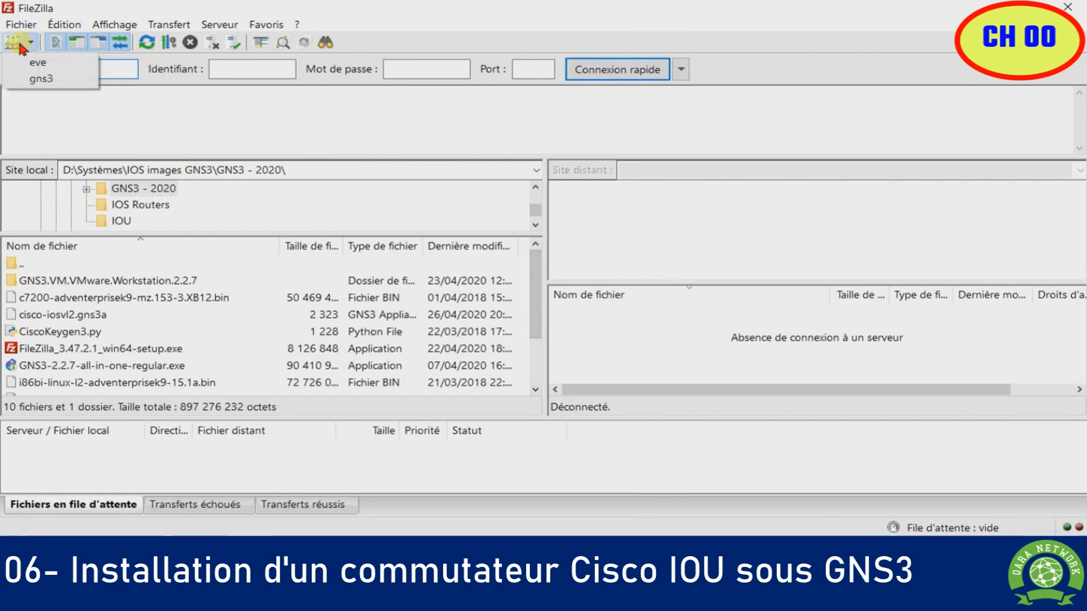
pyautogui.click(17, 46)
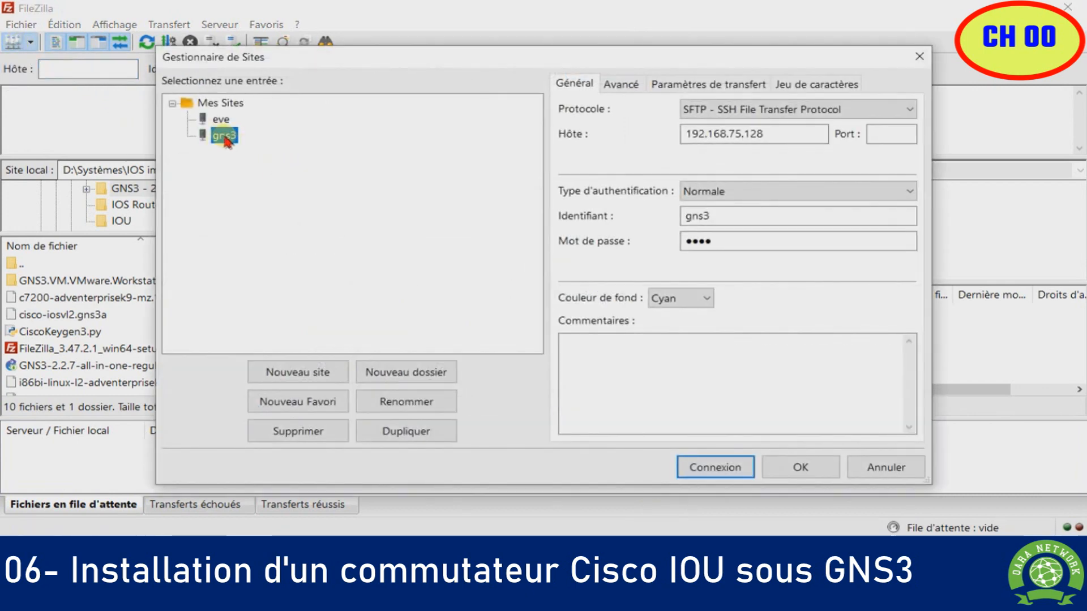
pyautogui.moveTo(765, 134); pyautogui.dragTo(685, 136)
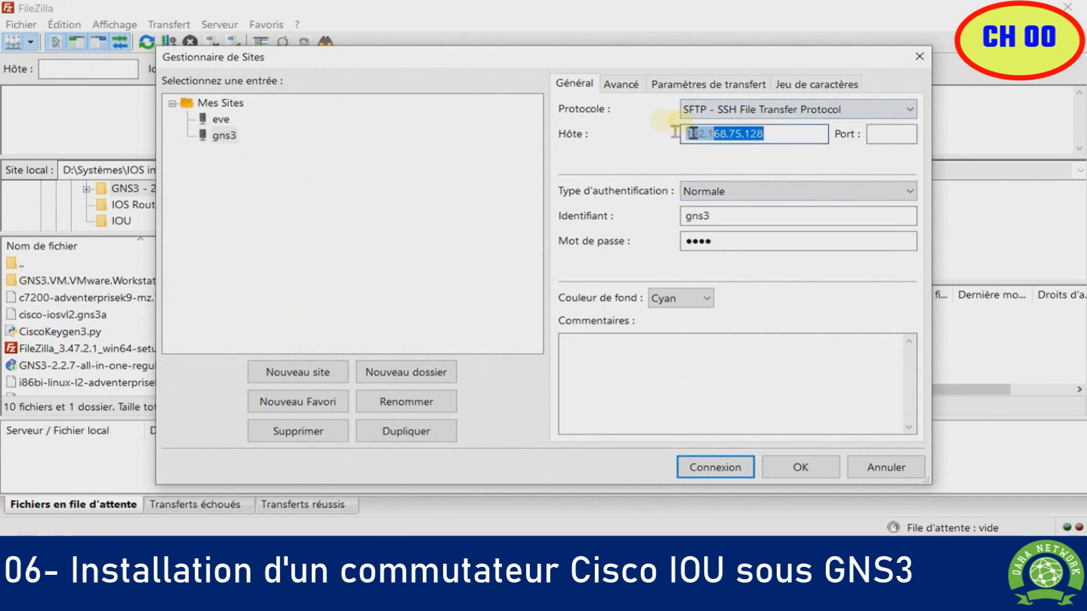
pyautogui.click(718, 217)
pyautogui.moveTo(714, 216); pyautogui.dragTo(674, 240)
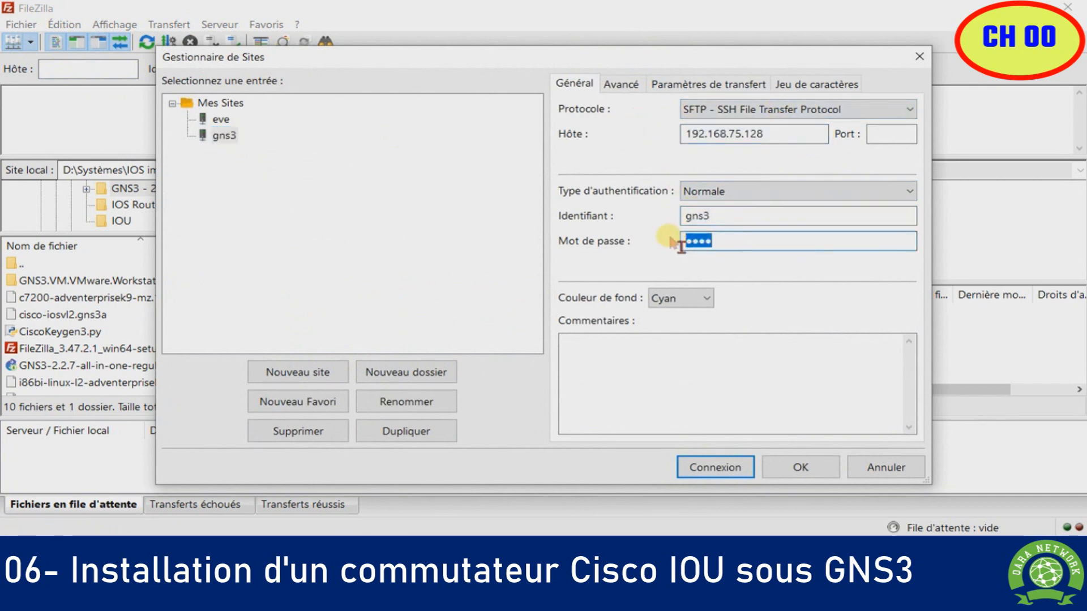
pyautogui.click(734, 467)
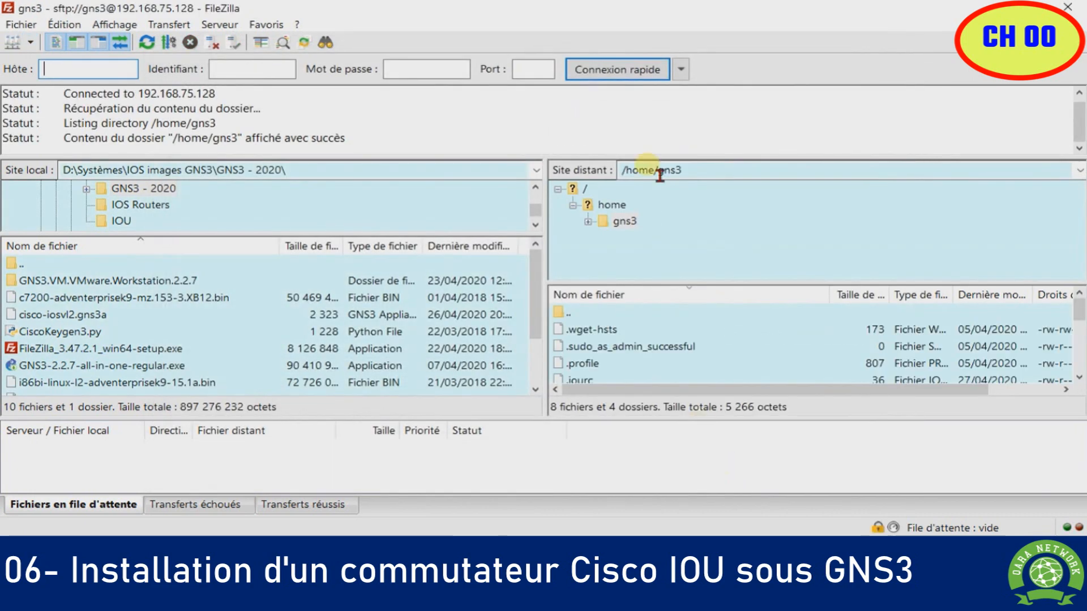
# - Navigate the remote side to the /opt/gns3/images/IOU folder
pyautogui.doubleClick(629, 171)
pyautogui.click(627, 169)
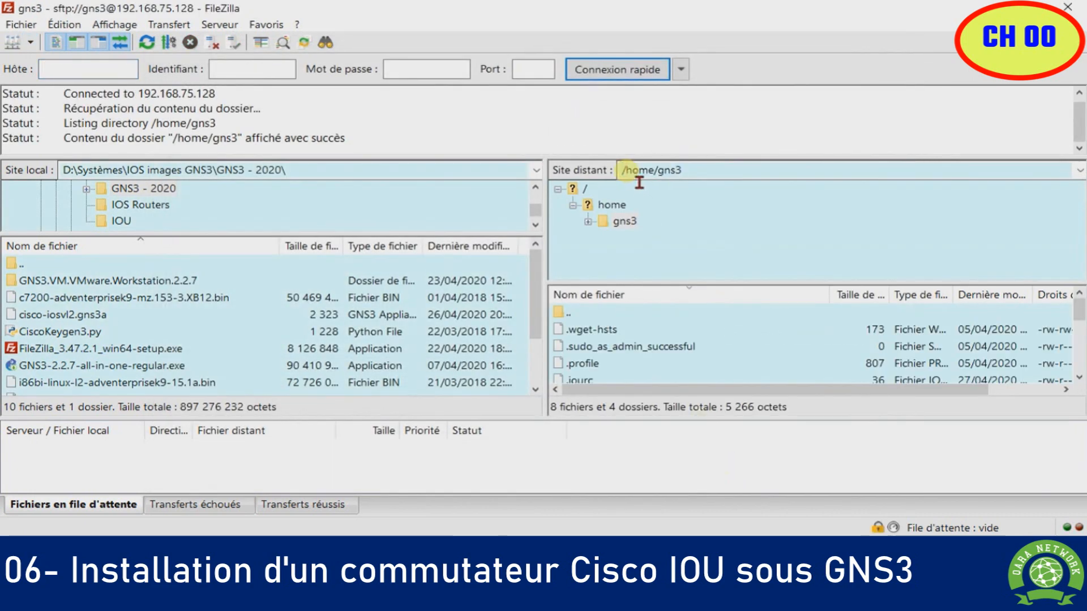
pyautogui.moveTo(628, 170); pyautogui.dragTo(726, 169)
pyautogui.write('opt')
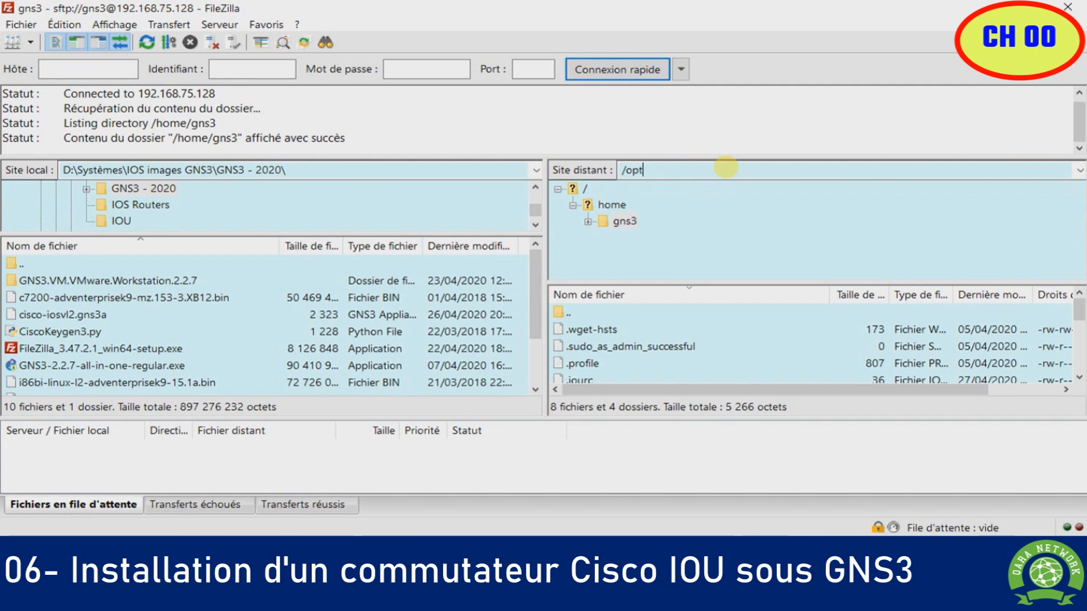
pyautogui.press('Return')
pyautogui.click(606, 237)
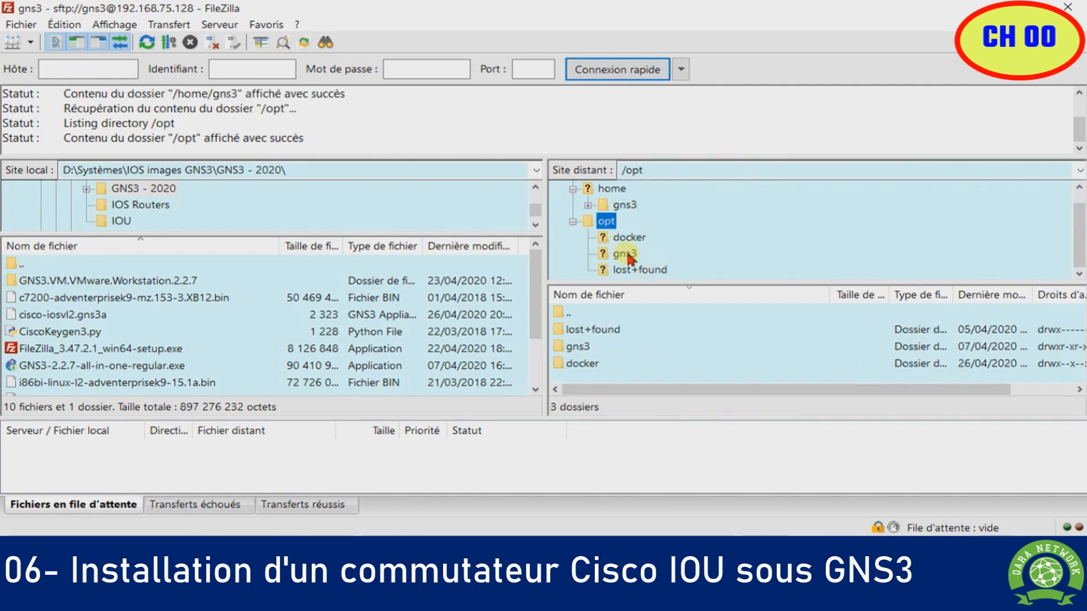
pyautogui.click(626, 254)
pyautogui.click(639, 259)
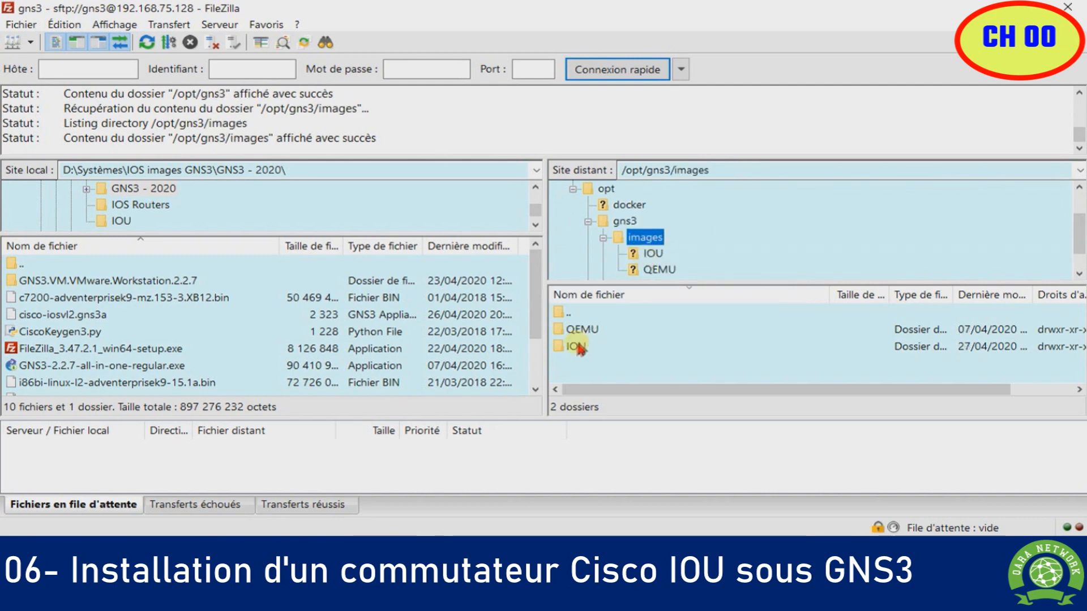
pyautogui.doubleClick(577, 346)
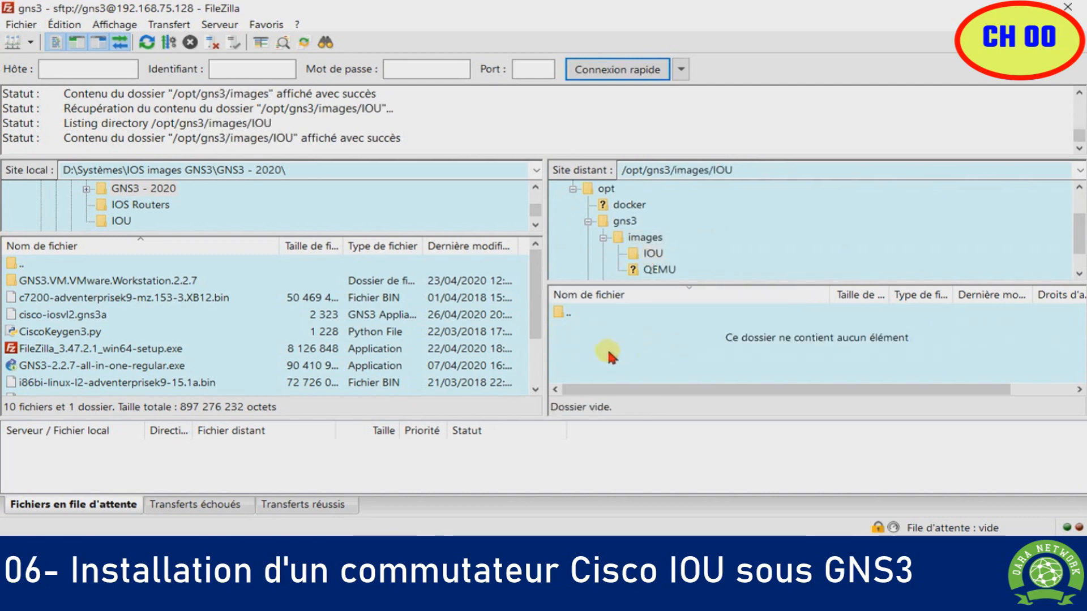
# - Upload CiscoKeygen3.py from the local files into the remote IOU folder
pyautogui.click(61, 333)
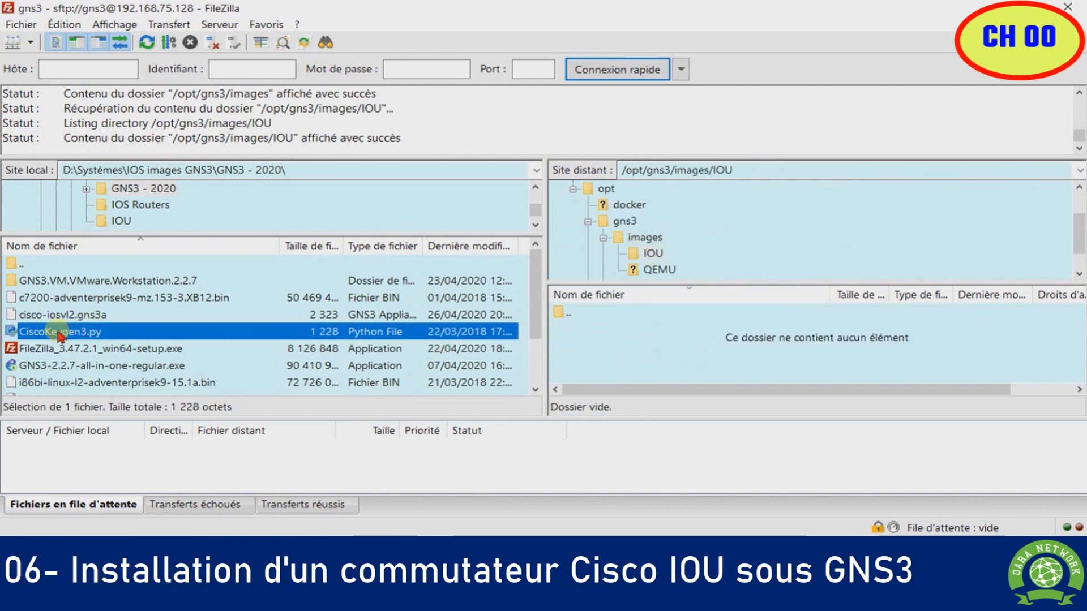
pyautogui.moveTo(61, 333); pyautogui.dragTo(586, 334)
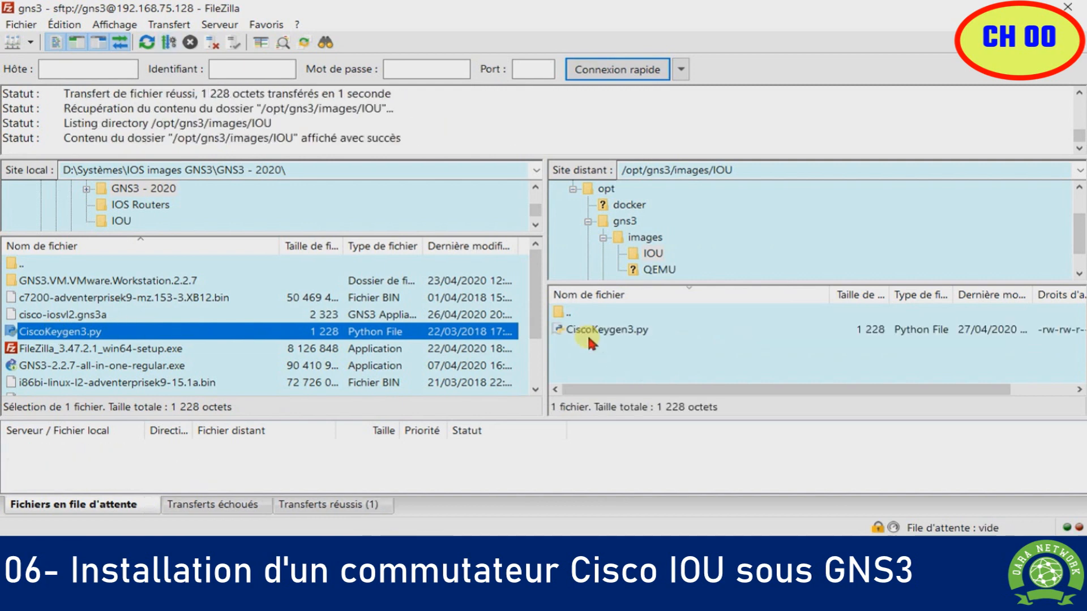
pyautogui.click(586, 334)
pyautogui.click(644, 348)
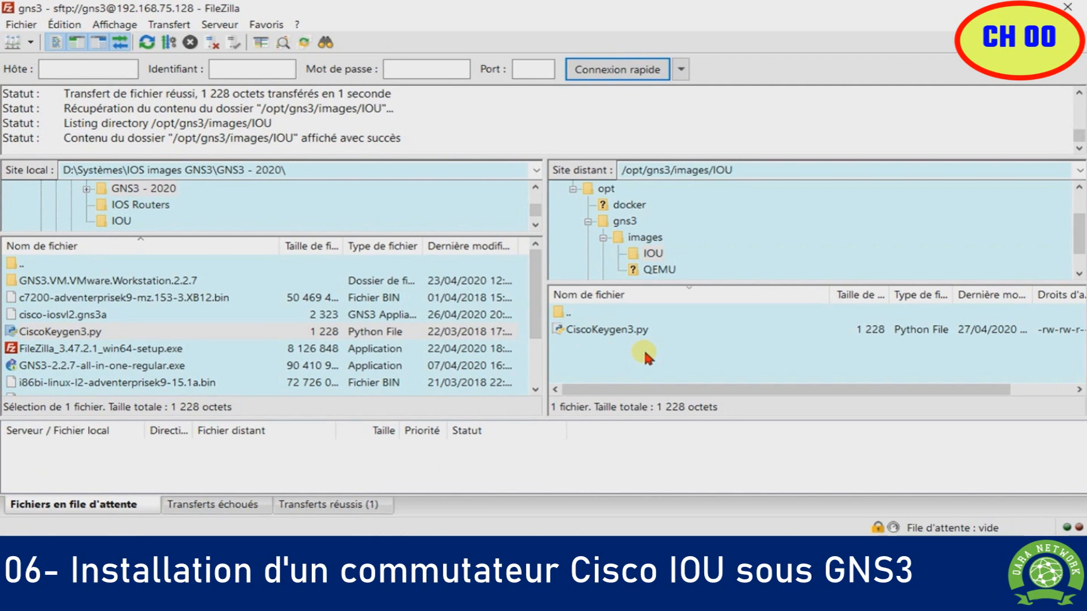
# - Change CiscoKeygen3.py's file permissions to 755
pyautogui.rightClick(616, 329)
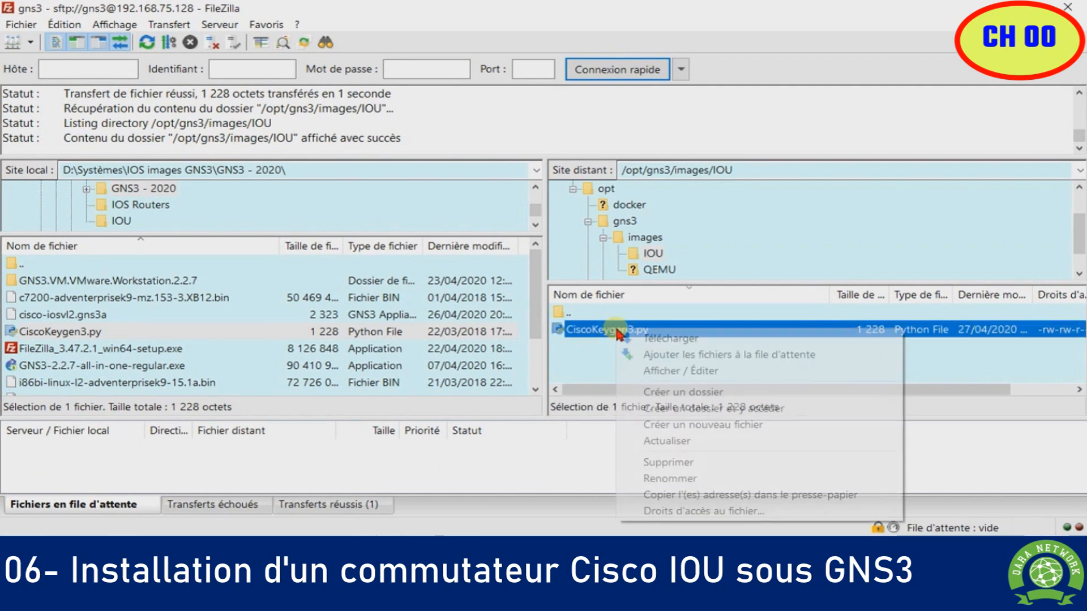
pyautogui.click(702, 511)
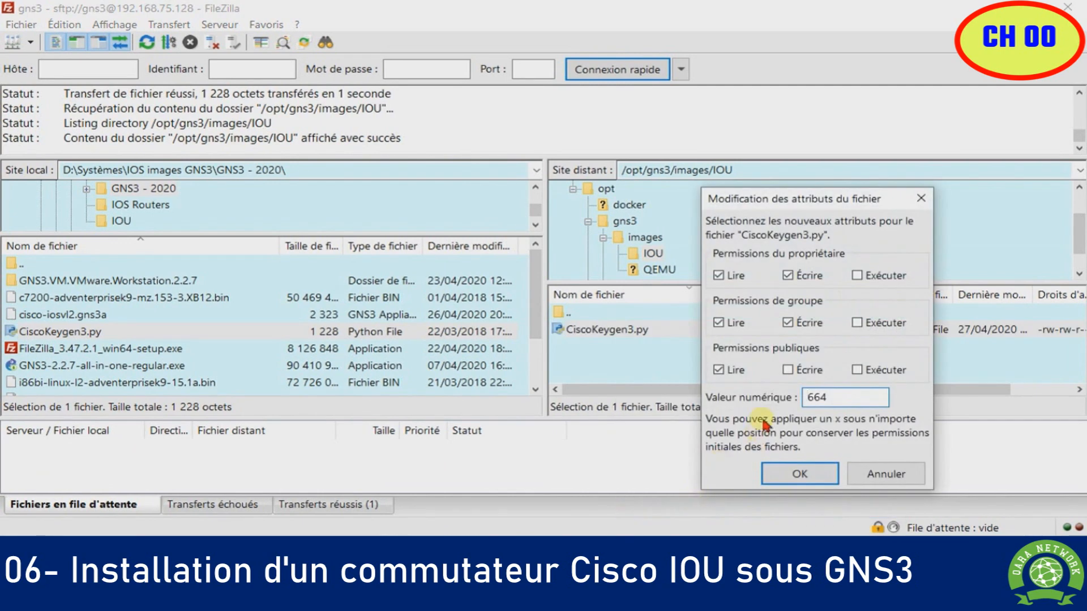
pyautogui.write('755')
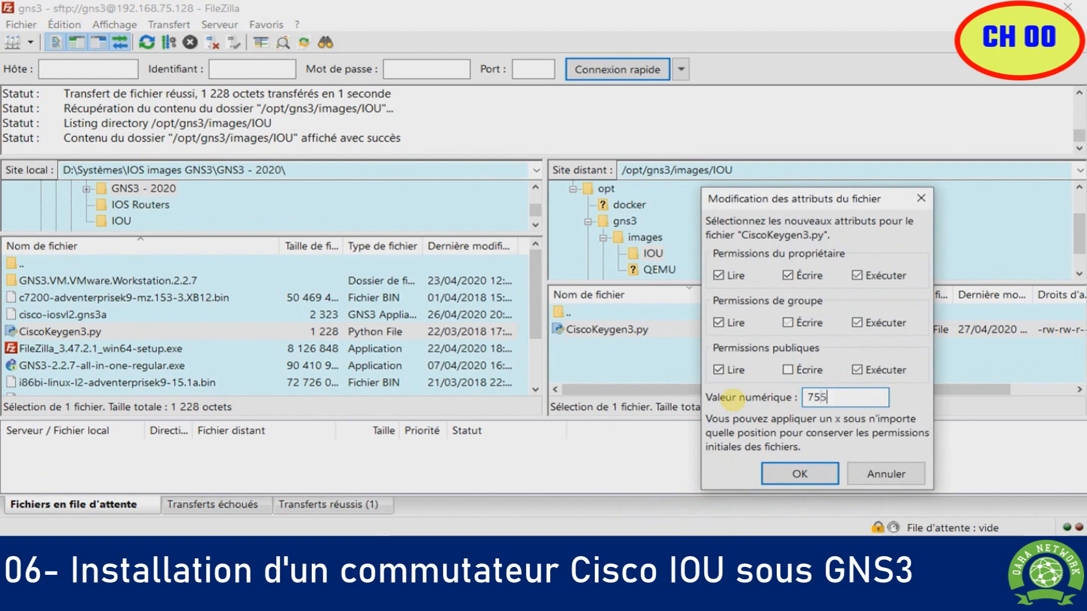
pyautogui.click(783, 474)
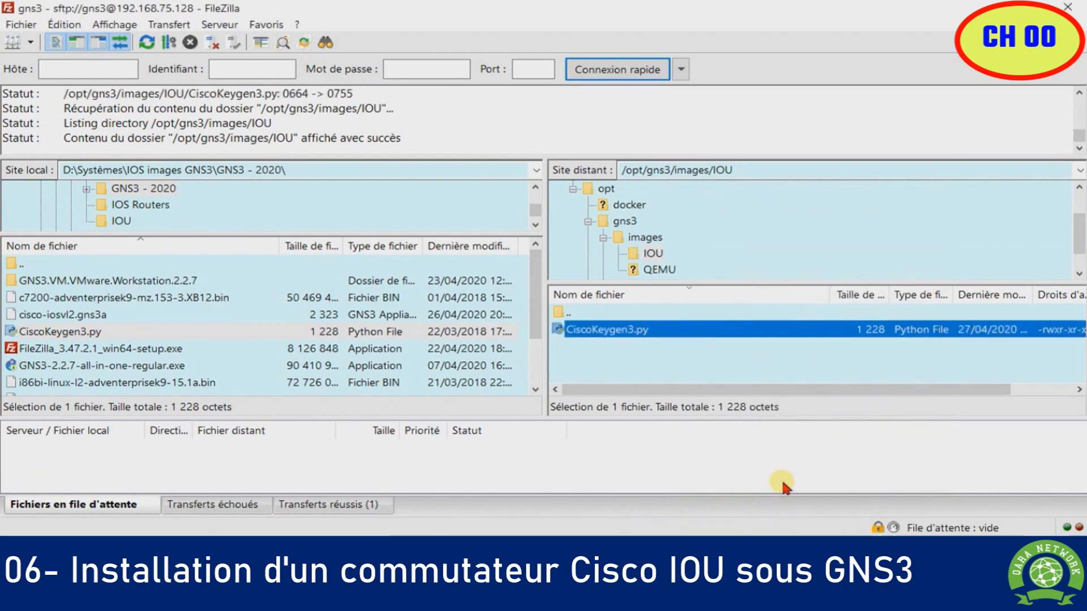
pyautogui.click(691, 383)
# - Start PuTTY and open the saved GNS3 session to 192.168.75.128
pyautogui.click(987, 6)
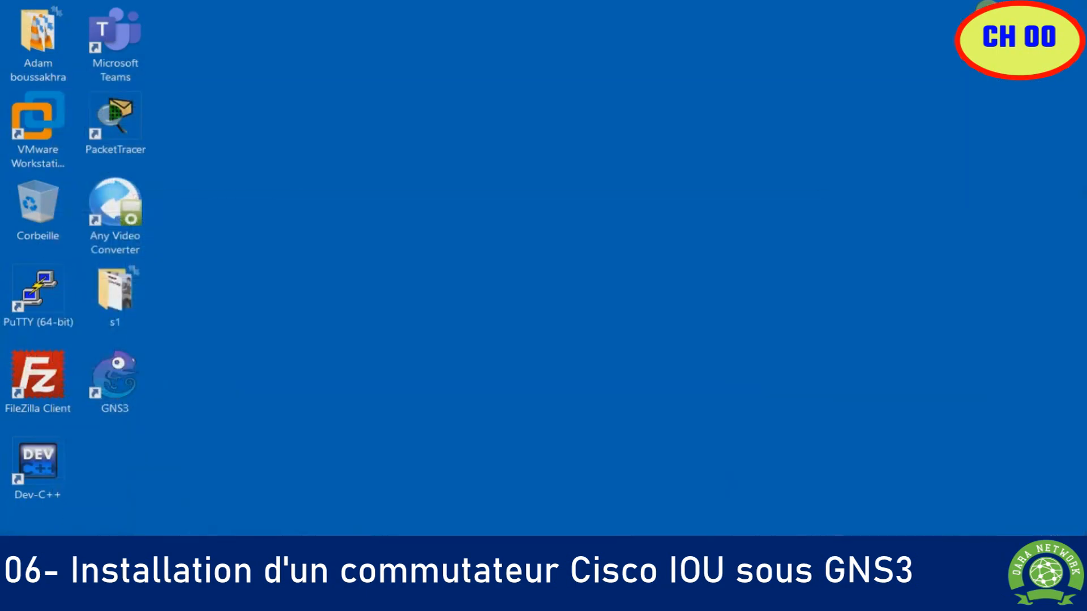
pyautogui.doubleClick(59, 302)
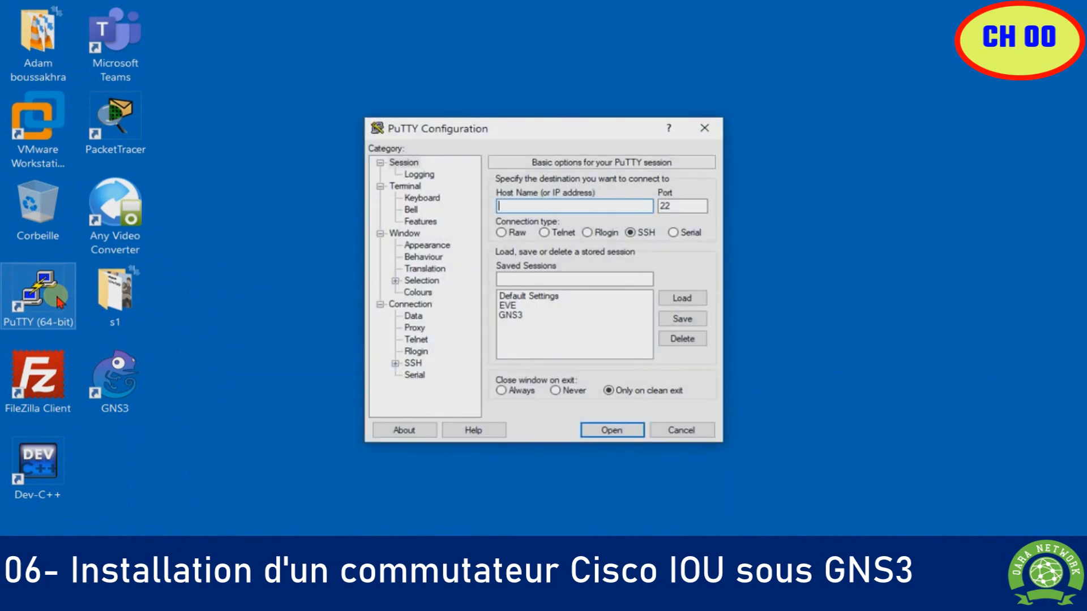
pyautogui.click(513, 317)
pyautogui.click(682, 297)
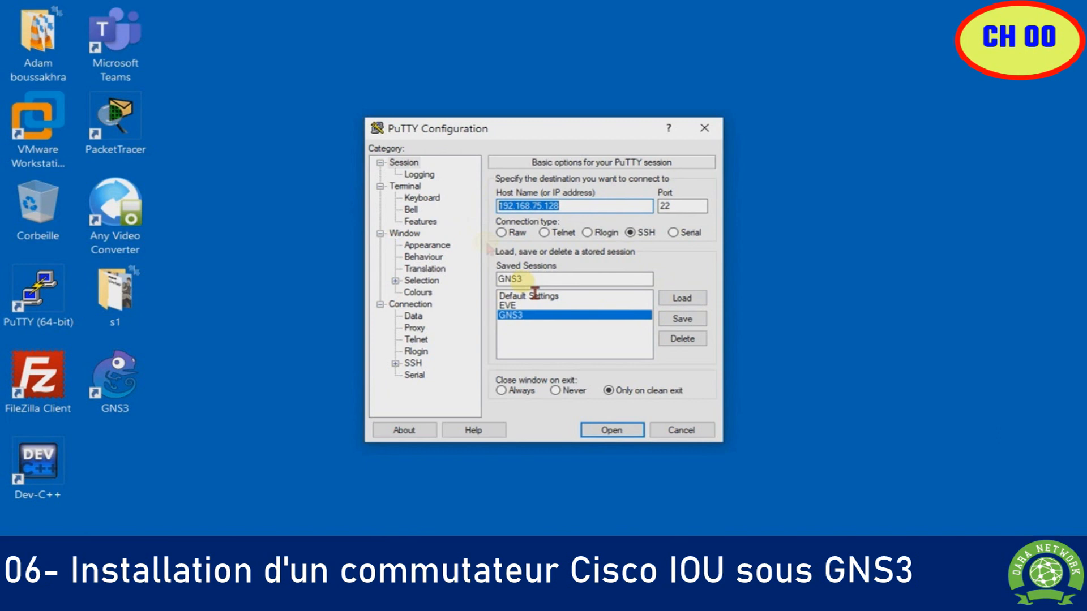
pyautogui.click(615, 428)
# - Log in with the gns3 account, dismiss the VM info screen and choose Shell
pyautogui.write('gn')
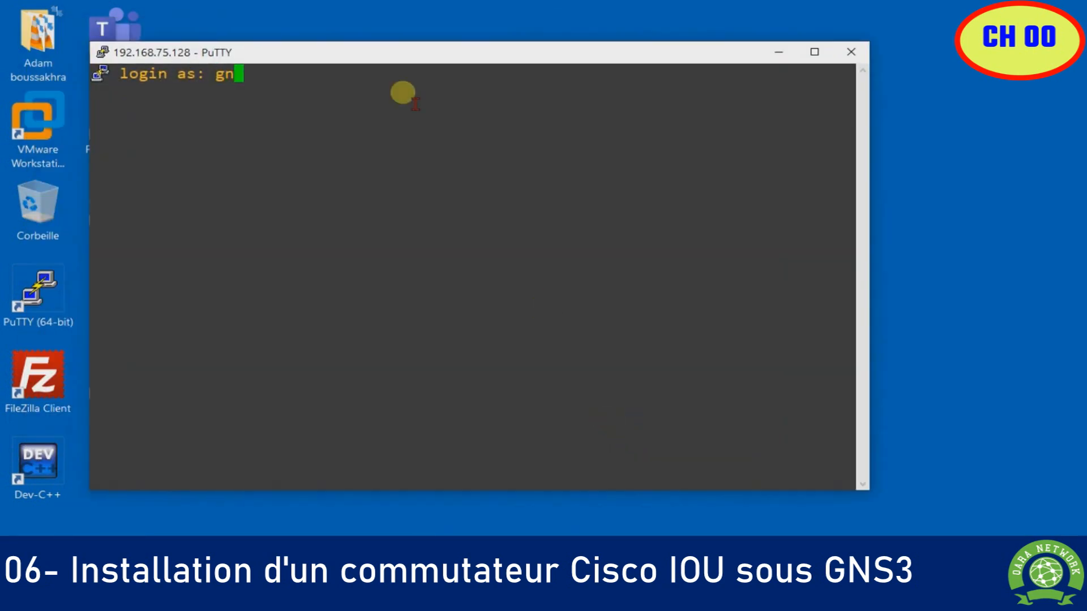
pyautogui.write('s3')
pyautogui.press('Return')
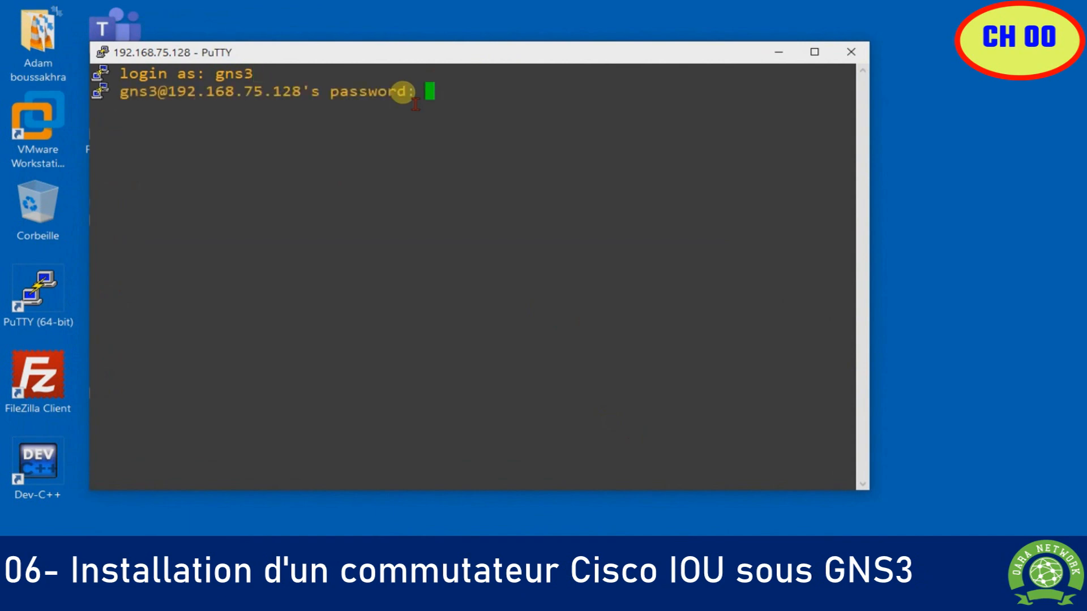
pyautogui.press('Return')
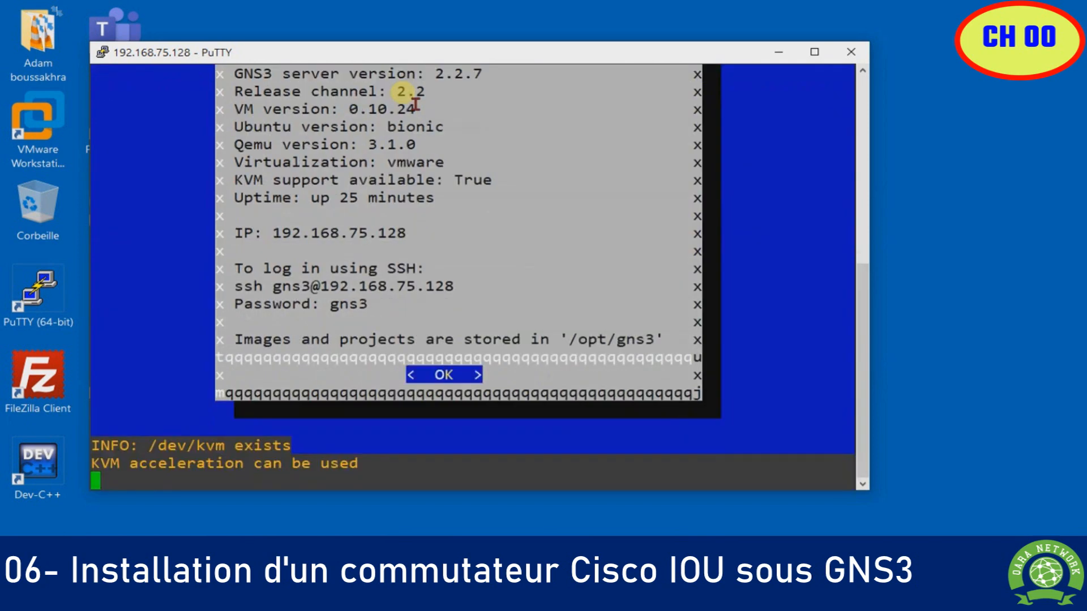
pyautogui.press('Return')
pyautogui.press('Down')
pyautogui.press('Down')
pyautogui.press('Down')
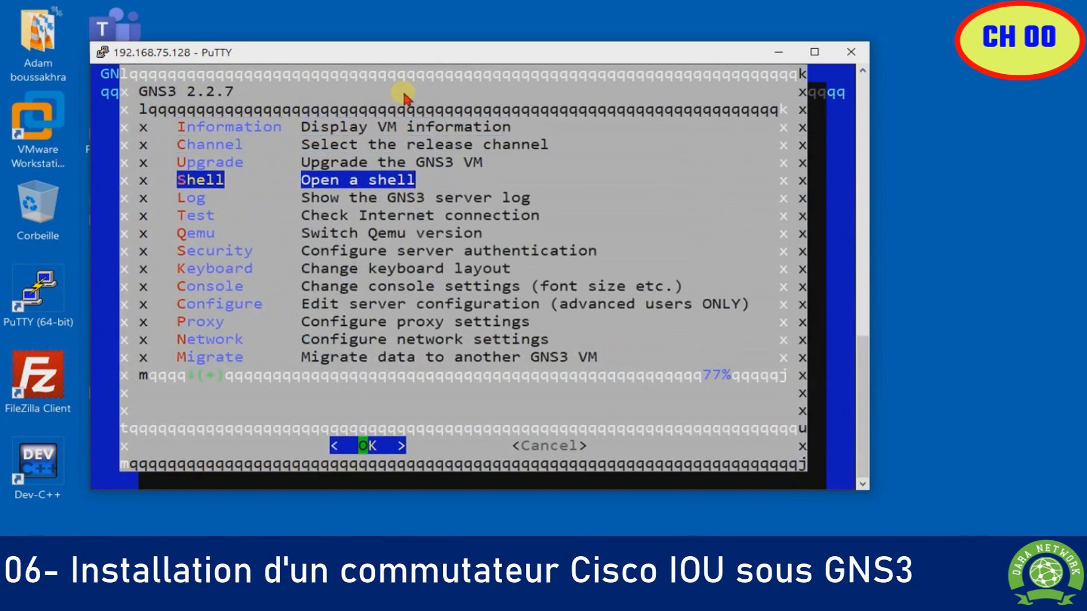
pyautogui.press('Return')
pyautogui.press('Return')
pyautogui.press('Return')
pyautogui.press('Return')
pyautogui.press('Return')
pyautogui.press('Return')
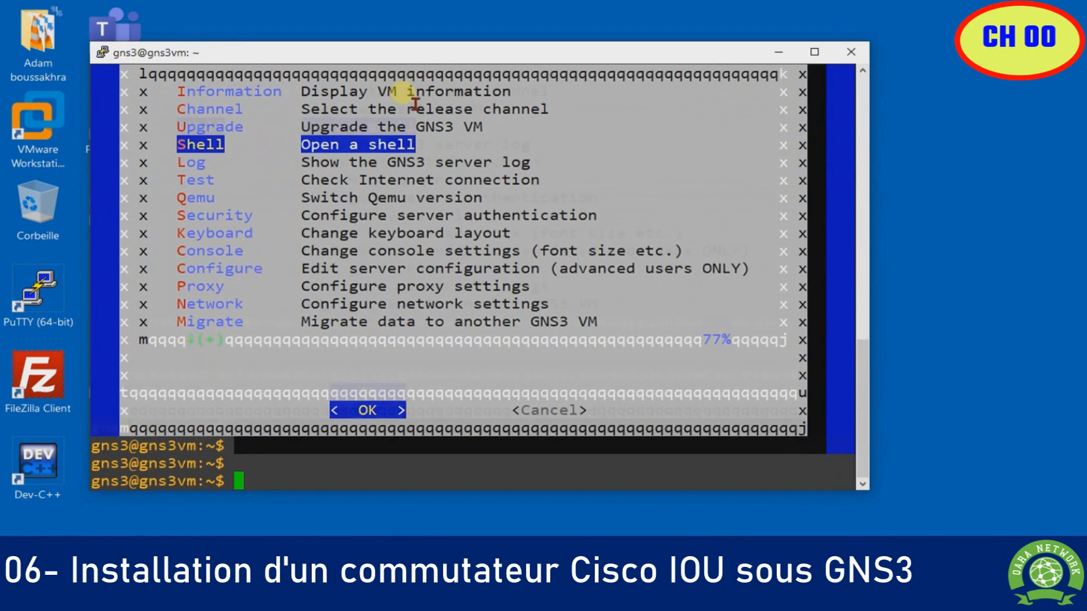
# - Change into /opt/gns3/images/IOU/ and list its files
pyautogui.write('cd ')
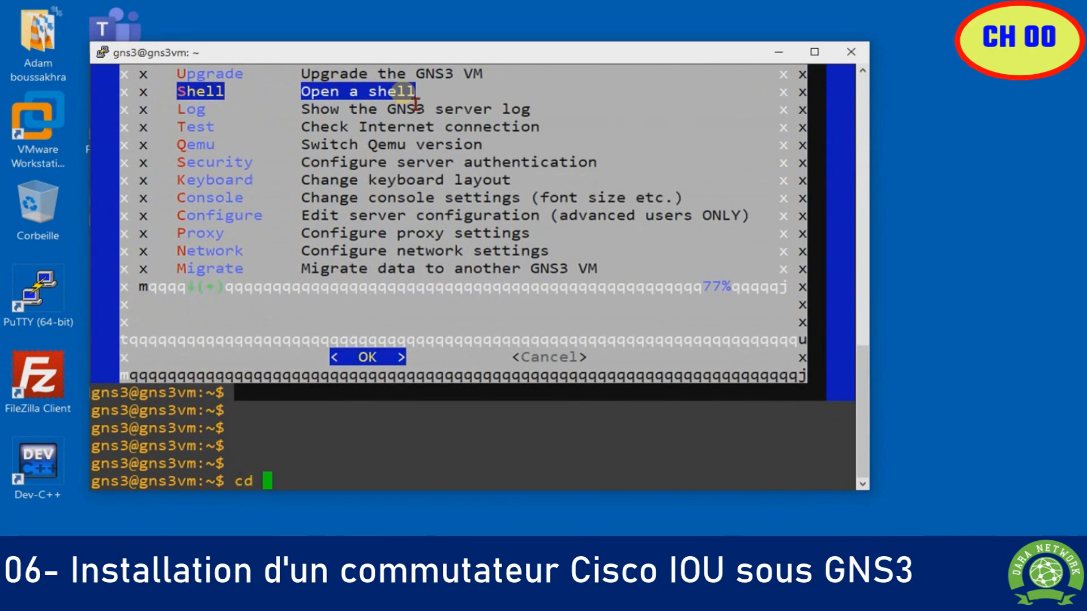
pyautogui.write('/opt/gns3/')
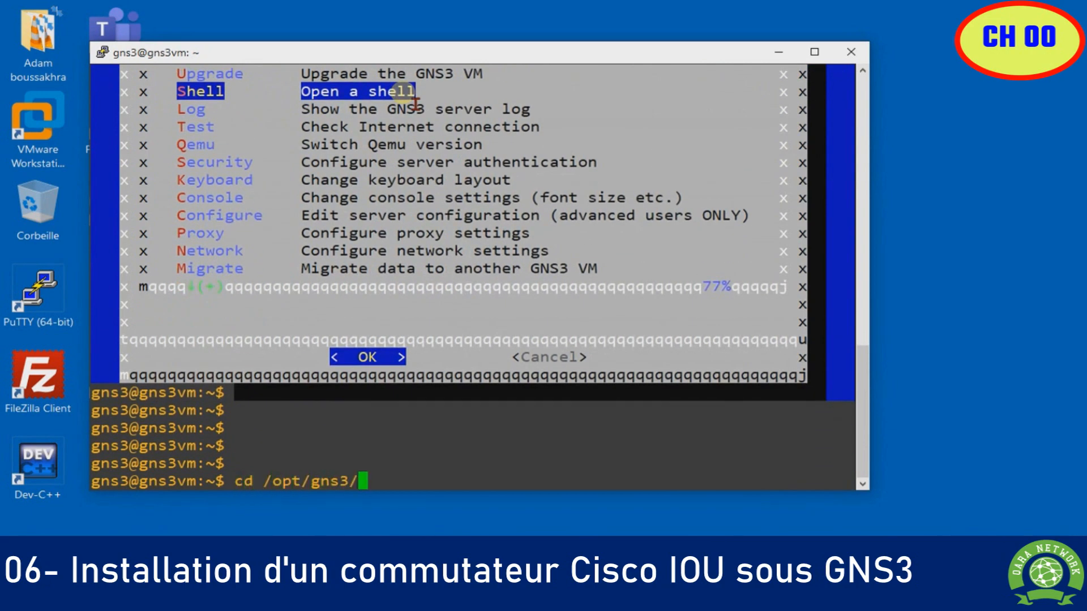
pyautogui.write('images/IOU/')
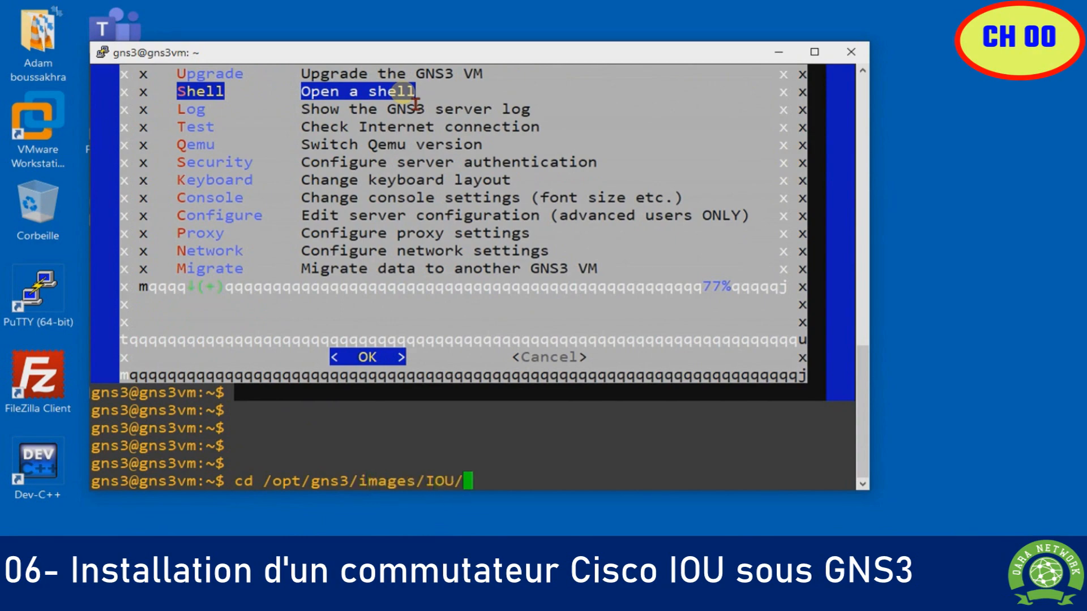
pyautogui.press('Return')
pyautogui.press('Return')
pyautogui.write('ls')
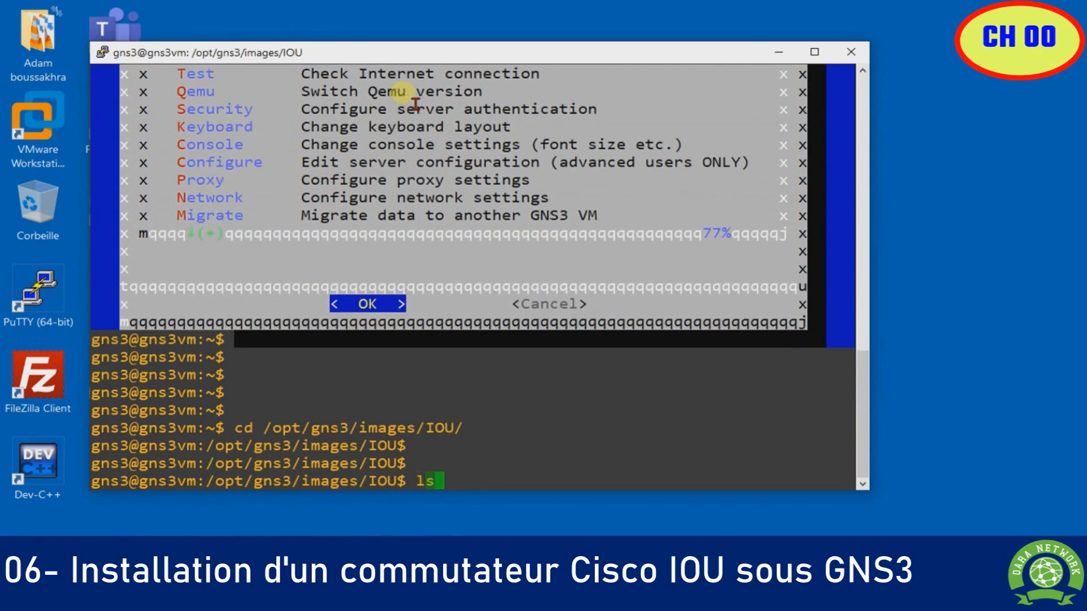
pyautogui.press('Return')
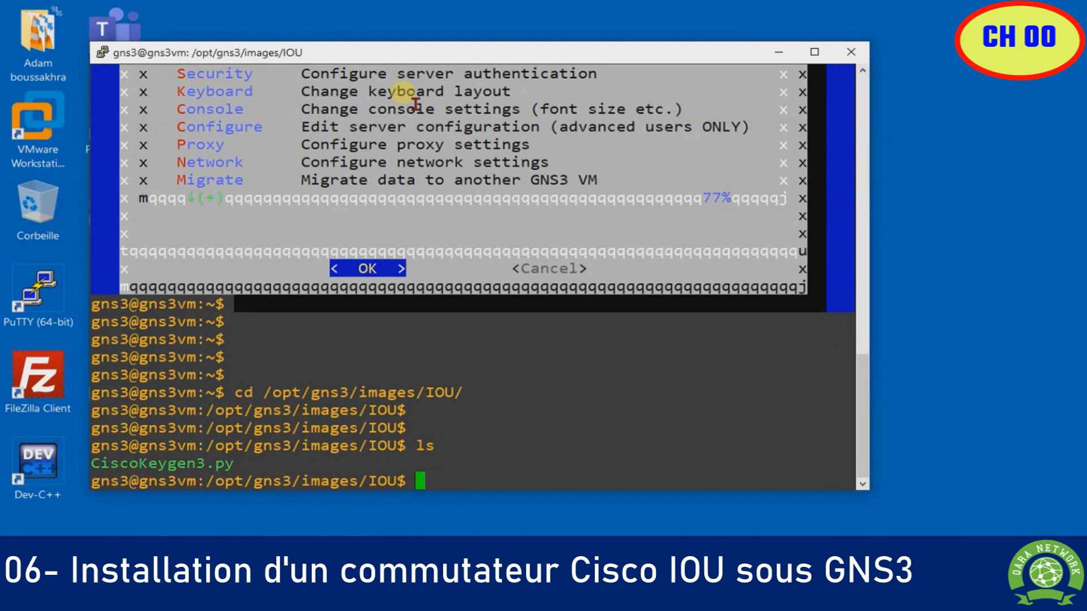
# - Run python3 CiscoKeygen3.py and copy the two generated [license] lines
pyautogui.write('python3 C')
pyautogui.press('Tab')
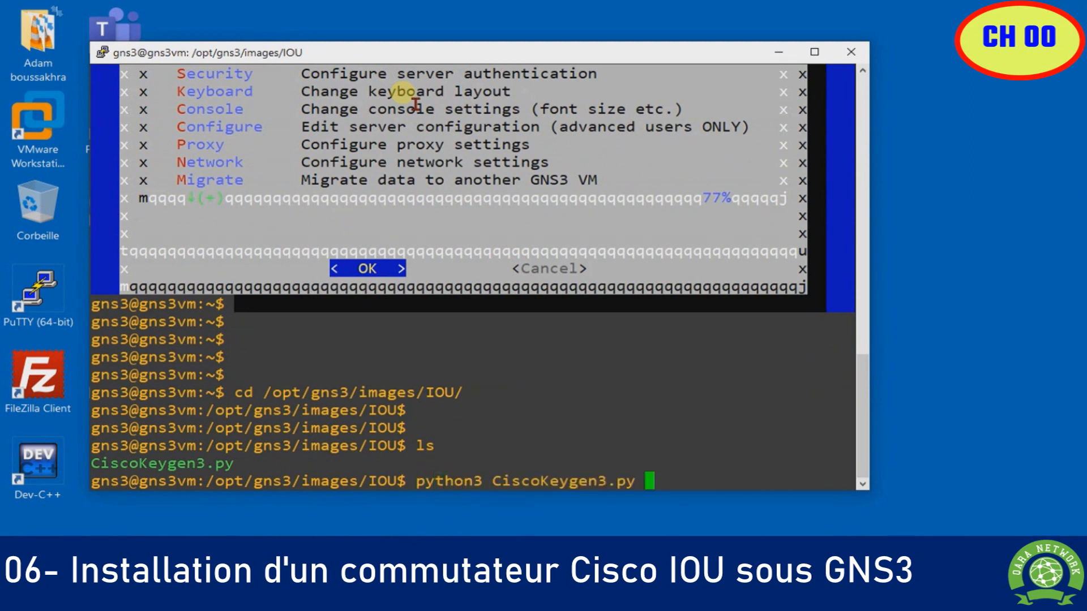
pyautogui.press('Return')
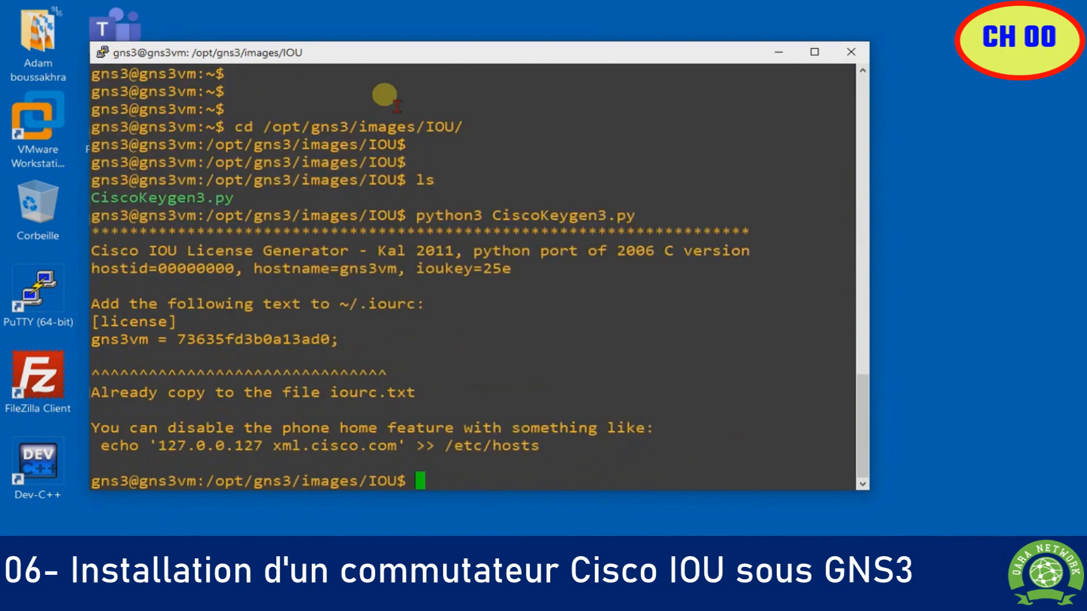
pyautogui.moveTo(92, 321); pyautogui.dragTo(356, 343)
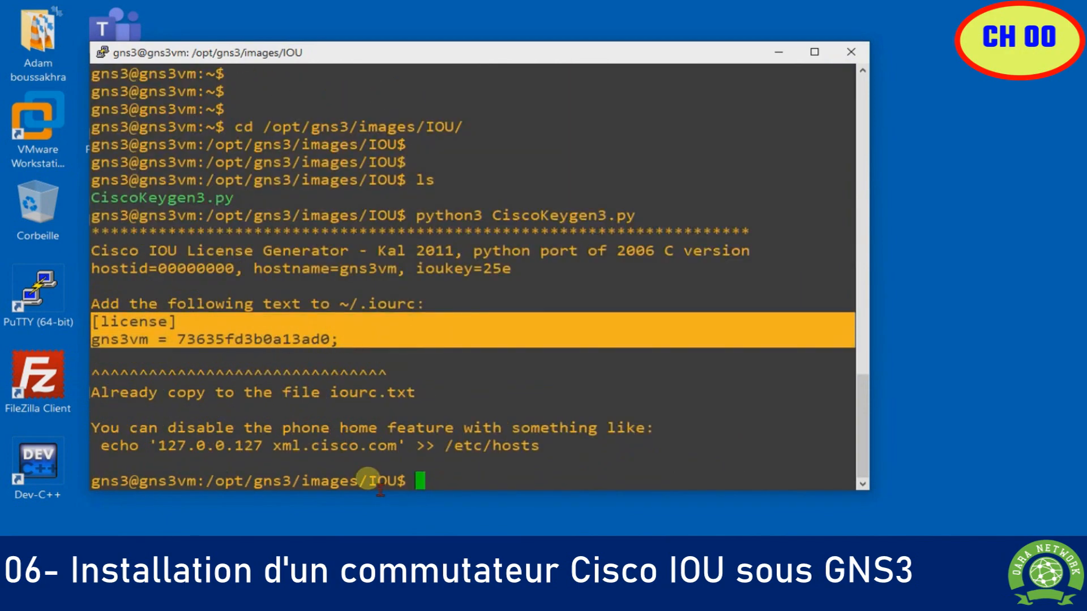
pyautogui.click(221, 458)
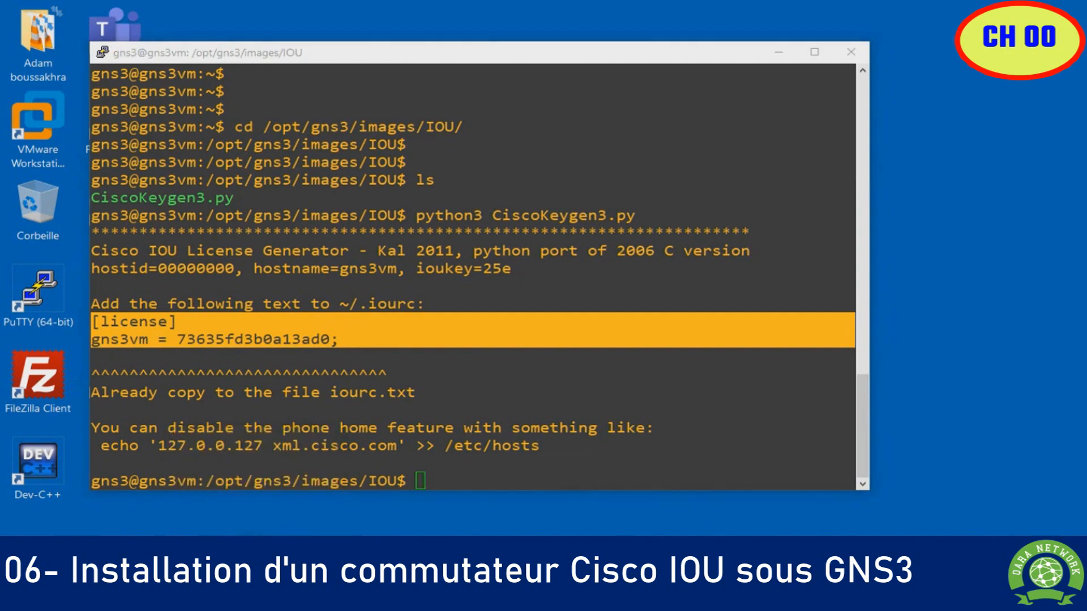
# - Open iourc.txt in Notepad, confirm its gns3vm [license] entry, and close it
pyautogui.doubleClick(185, 163)
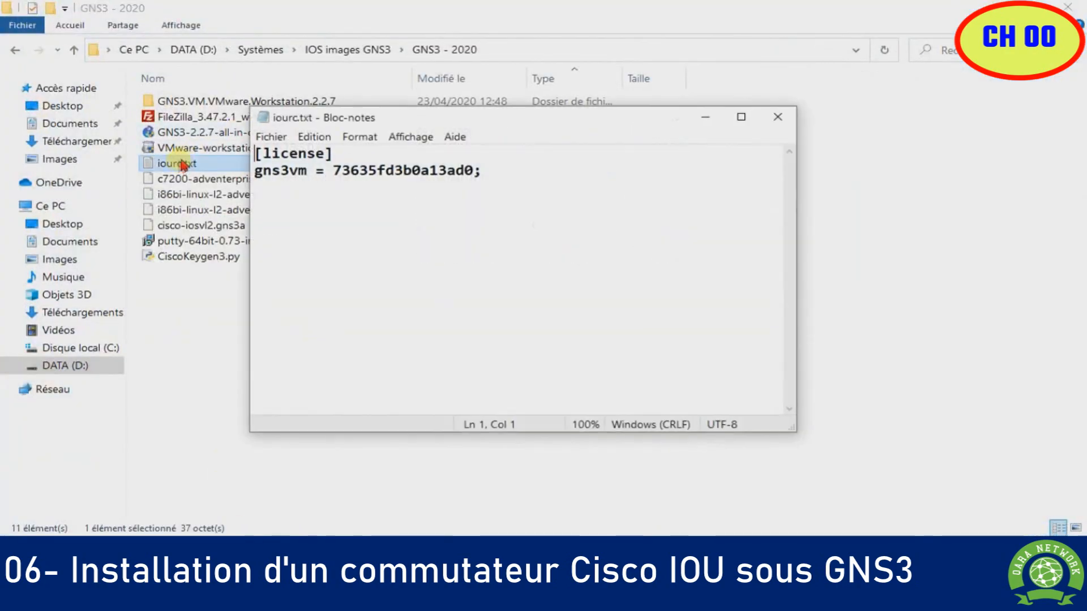
pyautogui.moveTo(483, 171); pyautogui.dragTo(383, 171)
pyautogui.hotkey('ctrl', 'a')
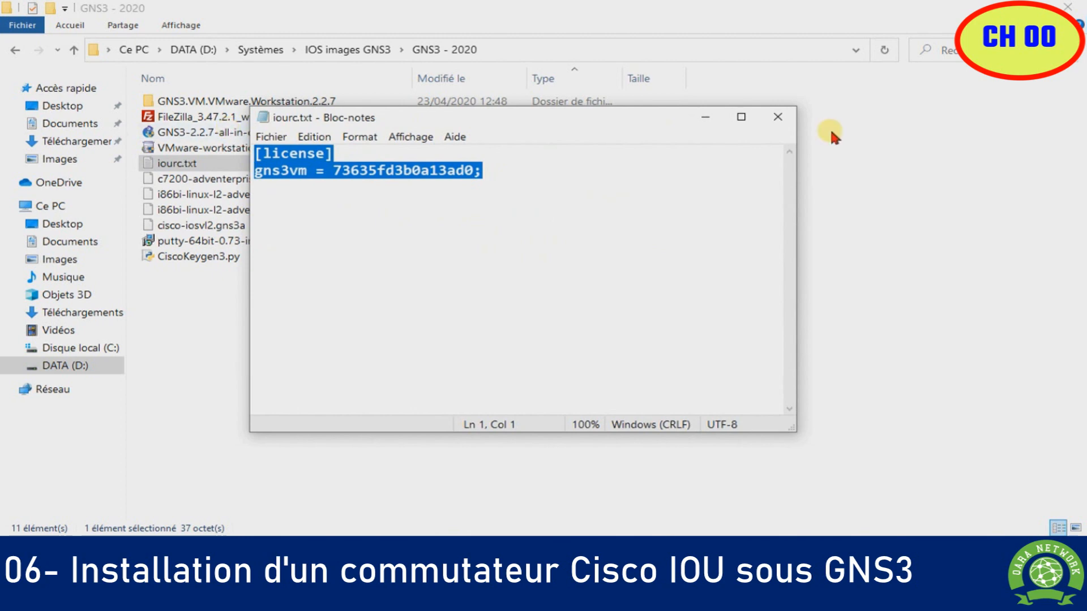
pyautogui.click(778, 117)
pyautogui.click(286, 387)
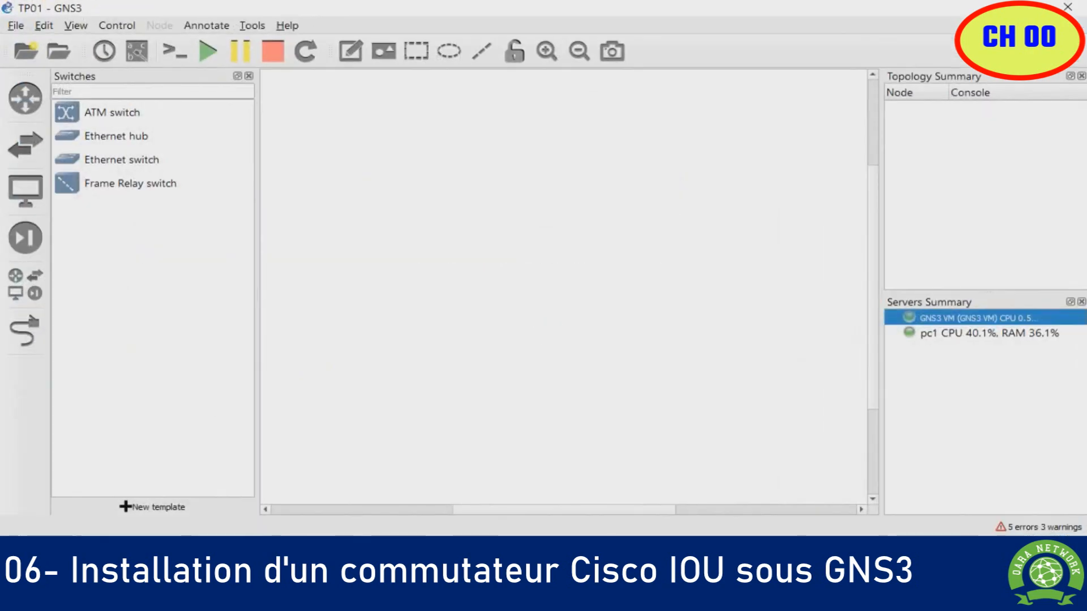
# - Load iourc.txt as the IOS on UNIX licence, apply it, and show IOU Devices
pyautogui.click(44, 25)
pyautogui.click(88, 104)
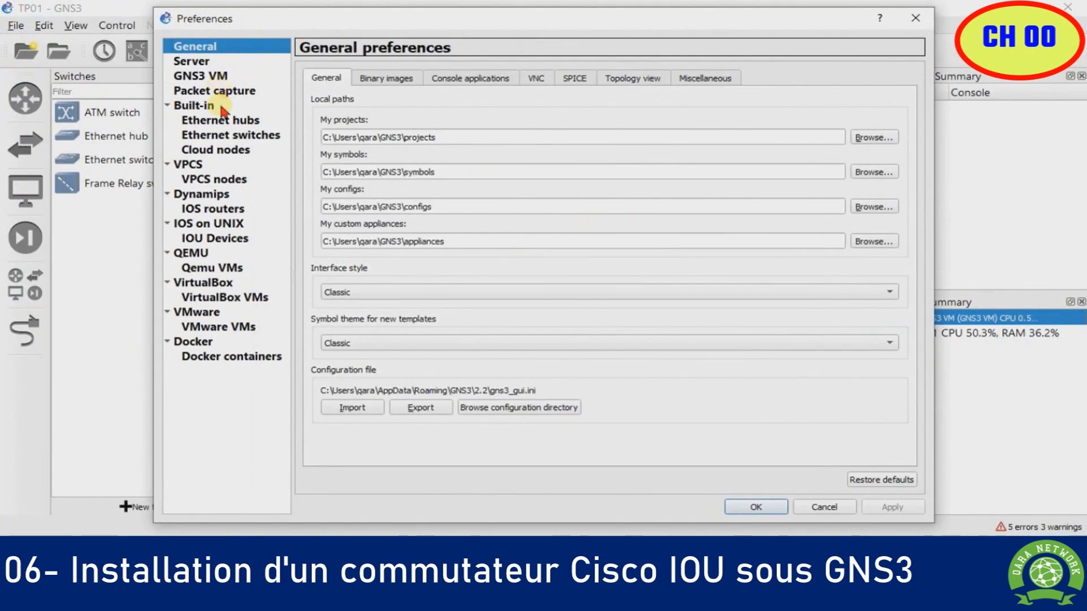
pyautogui.click(233, 224)
pyautogui.click(888, 175)
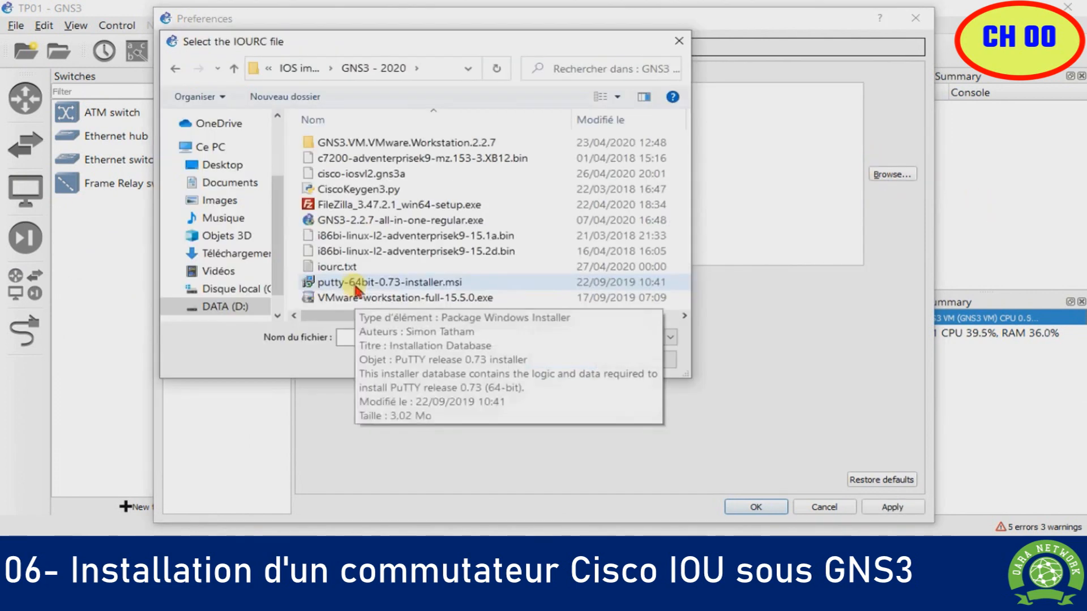
pyautogui.click(339, 267)
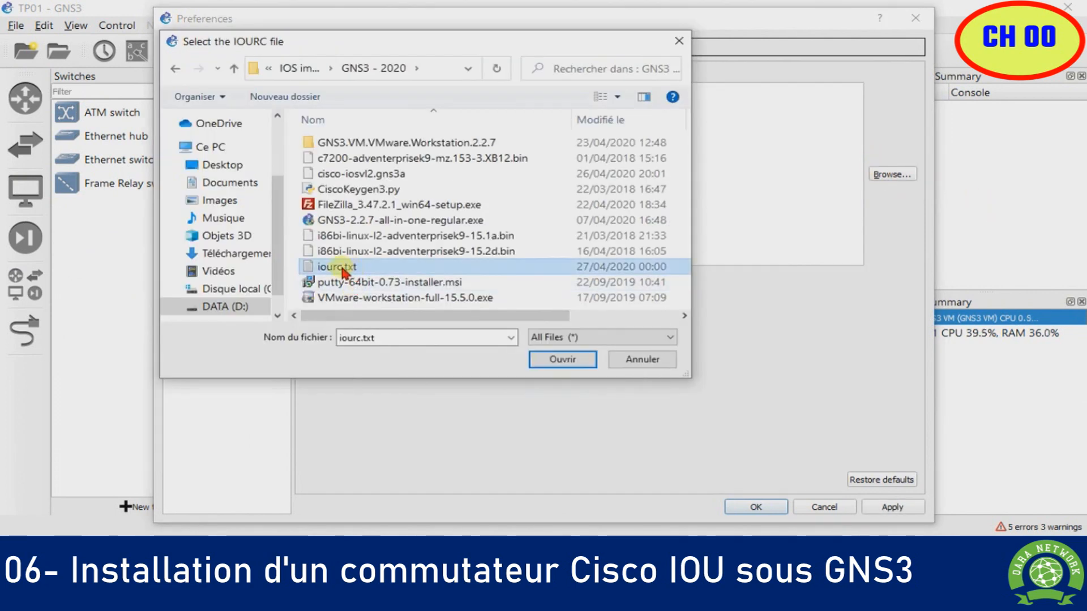
pyautogui.click(561, 358)
pyautogui.click(892, 507)
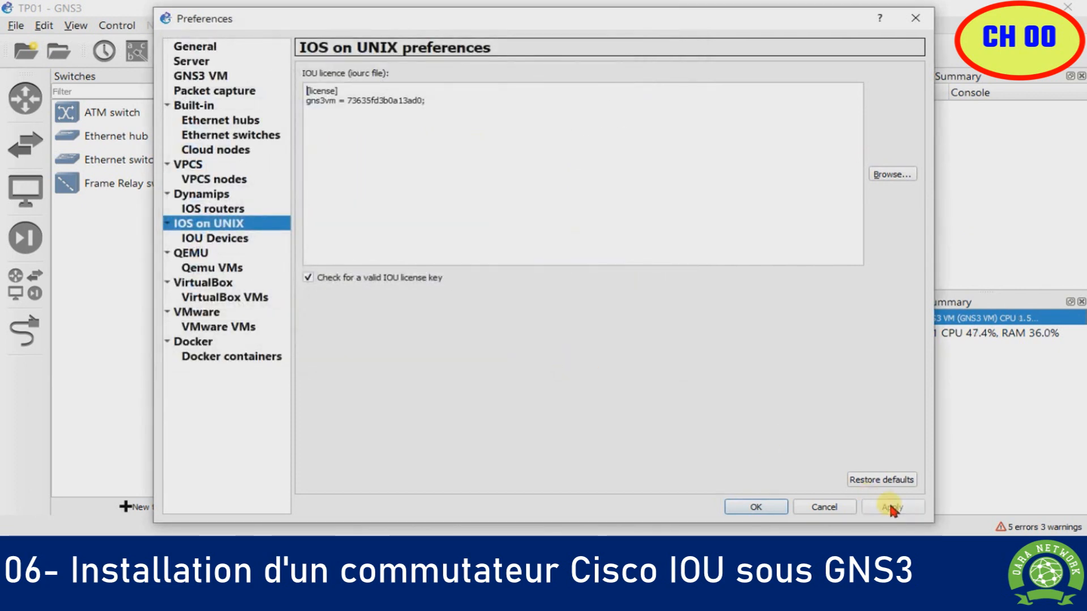
pyautogui.click(208, 241)
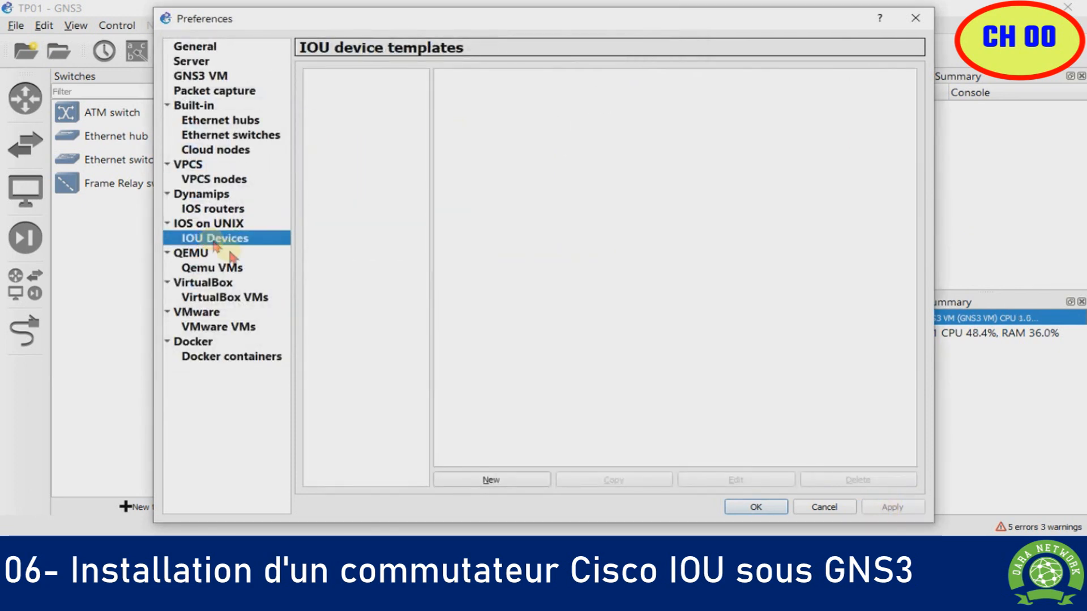
# - Create IOU template Switch15.2d using image i86bi-linux-l2-adventerprisek9-15.2d.bin
pyautogui.click(497, 480)
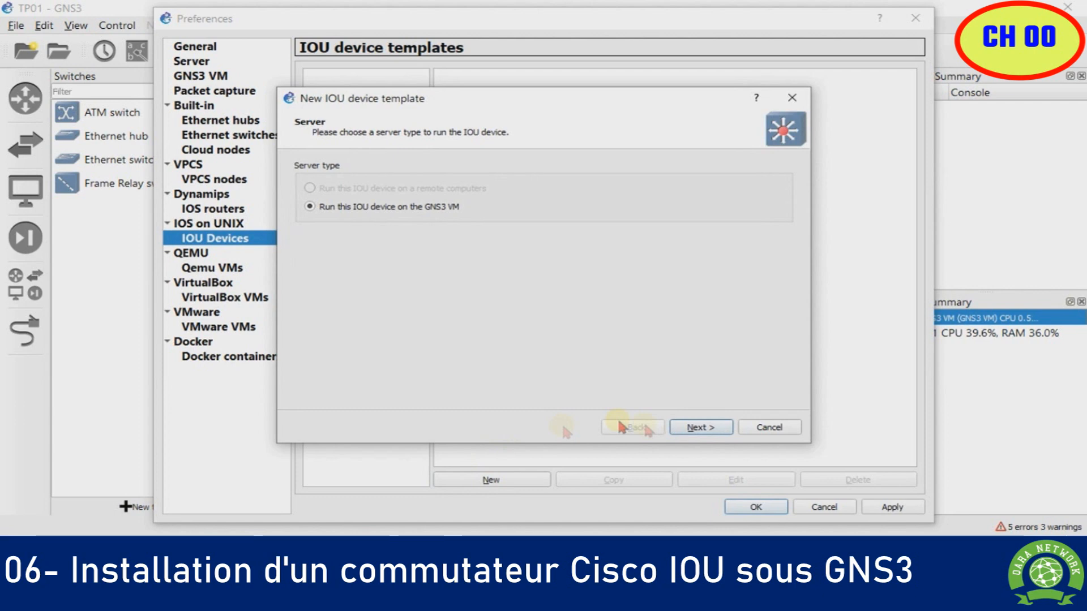
pyautogui.click(700, 428)
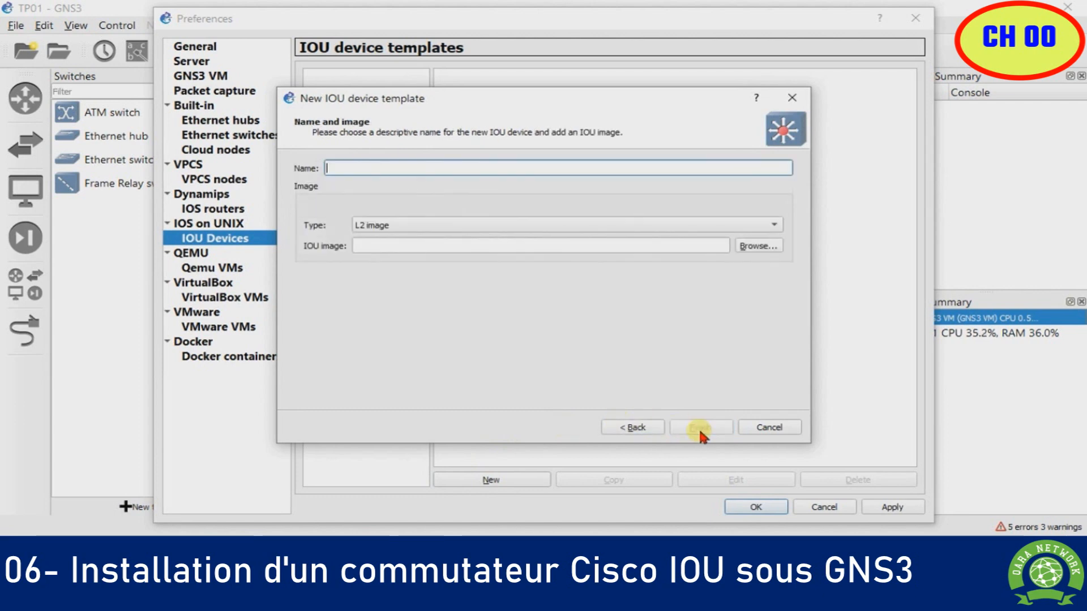
pyautogui.click(752, 246)
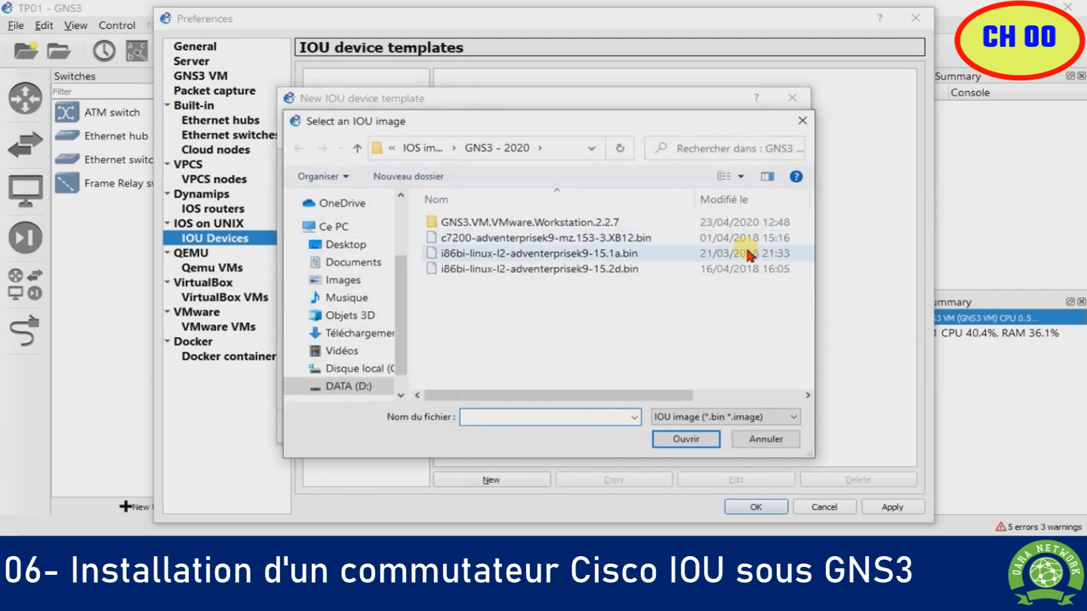
pyautogui.click(624, 256)
pyautogui.click(620, 268)
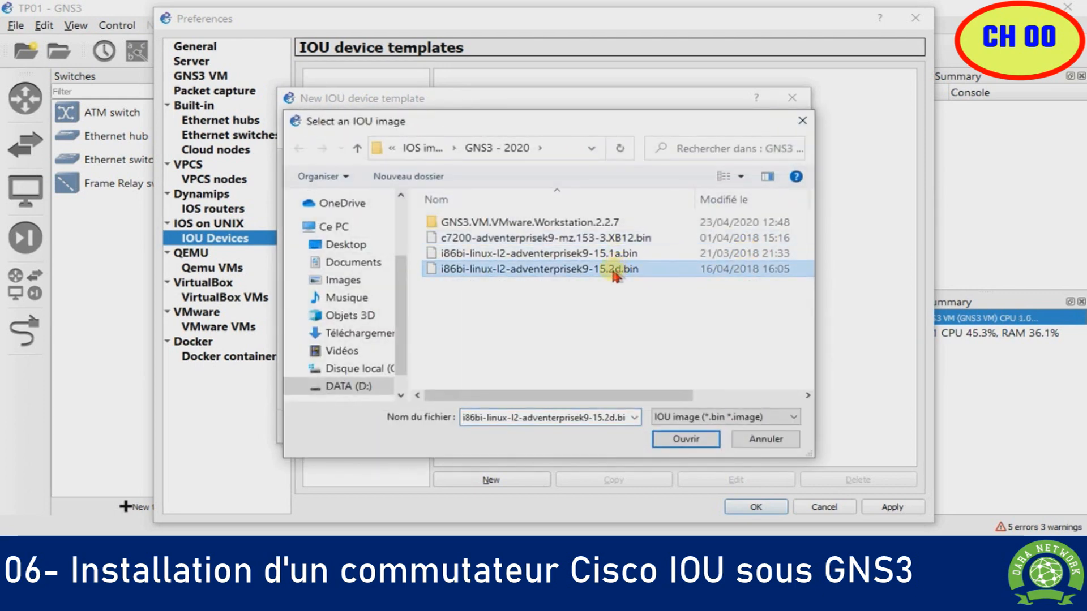
pyautogui.click(676, 437)
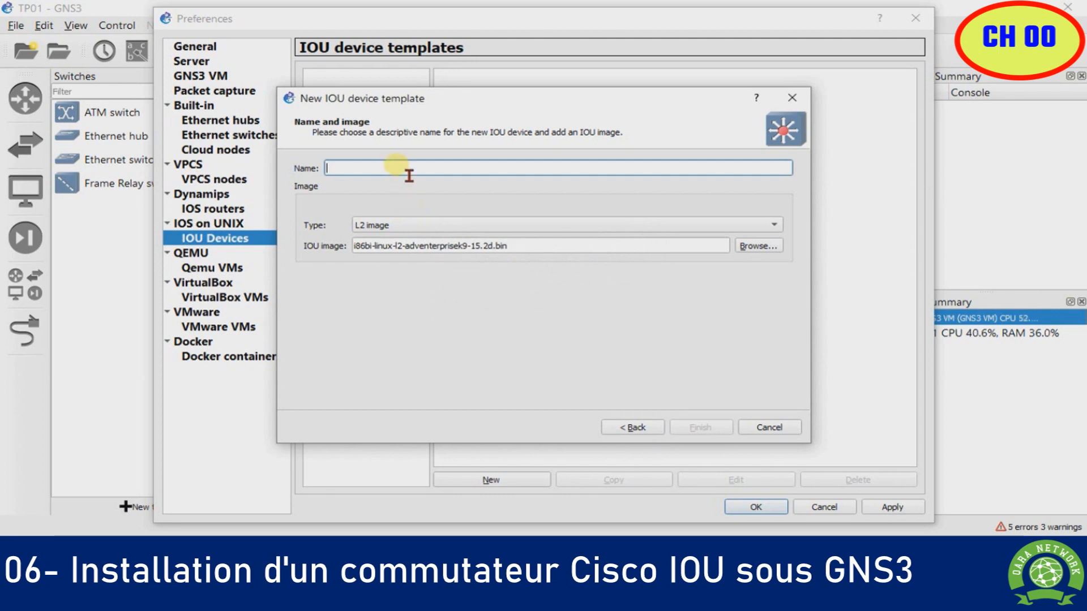
pyautogui.write('Switch15.2d')
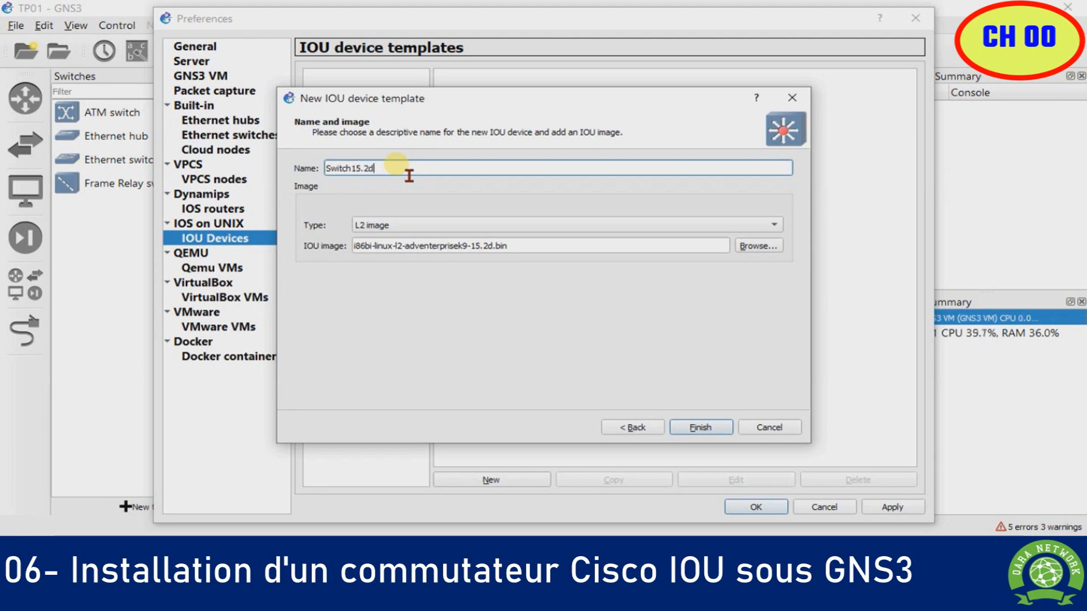
pyautogui.click(700, 427)
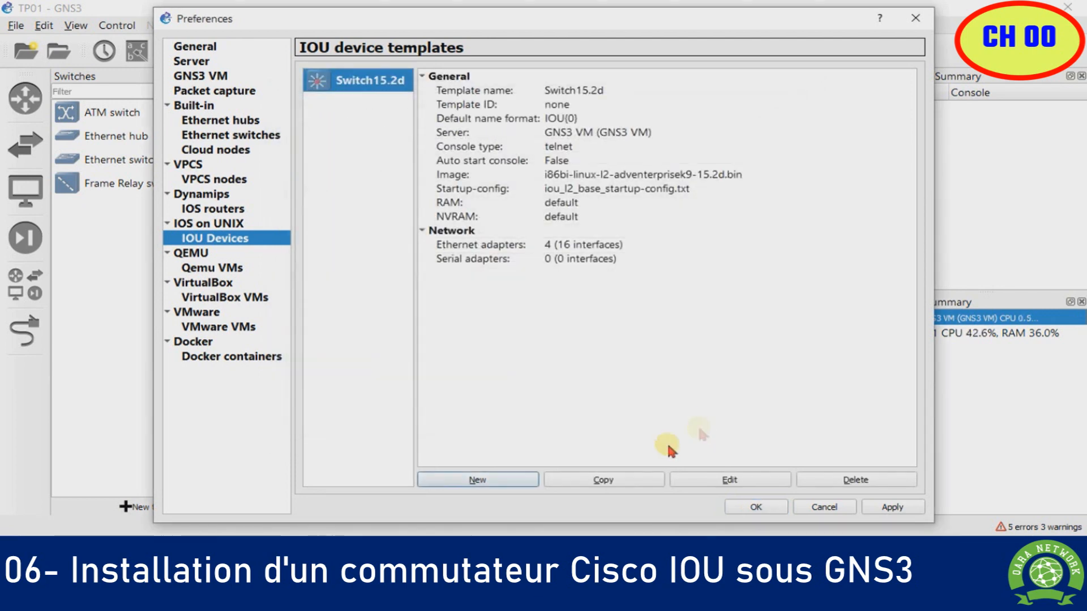
# - Change the Switch15.2d default name format to S{0}
pyautogui.click(746, 479)
pyautogui.moveTo(446, 186); pyautogui.dragTo(423, 192)
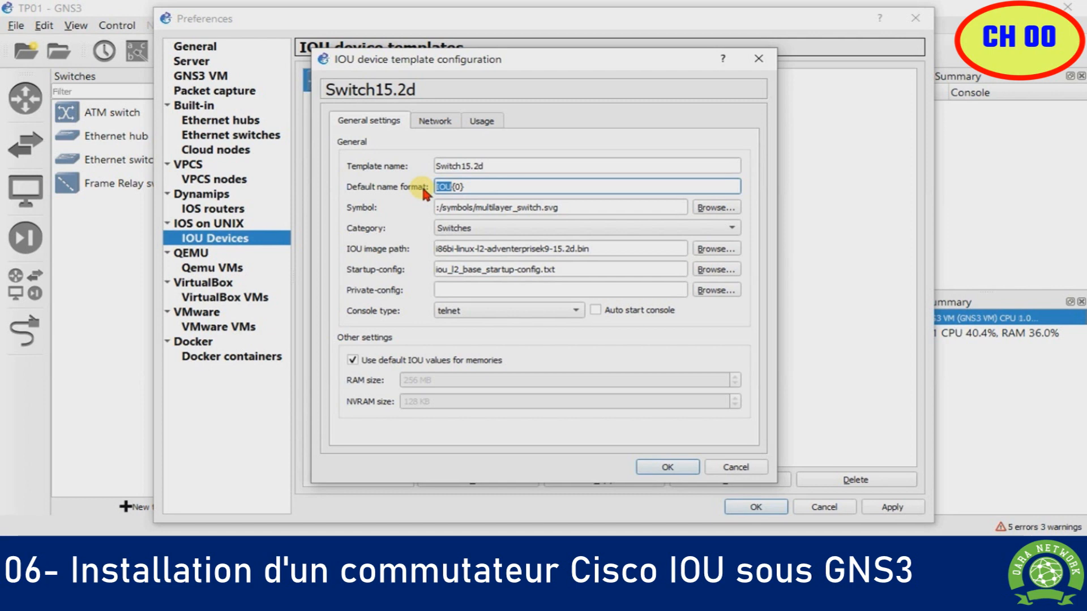
pyautogui.write('S')
# - Set the template symbol to the Classic ethernet_switch icon
pyautogui.click(714, 207)
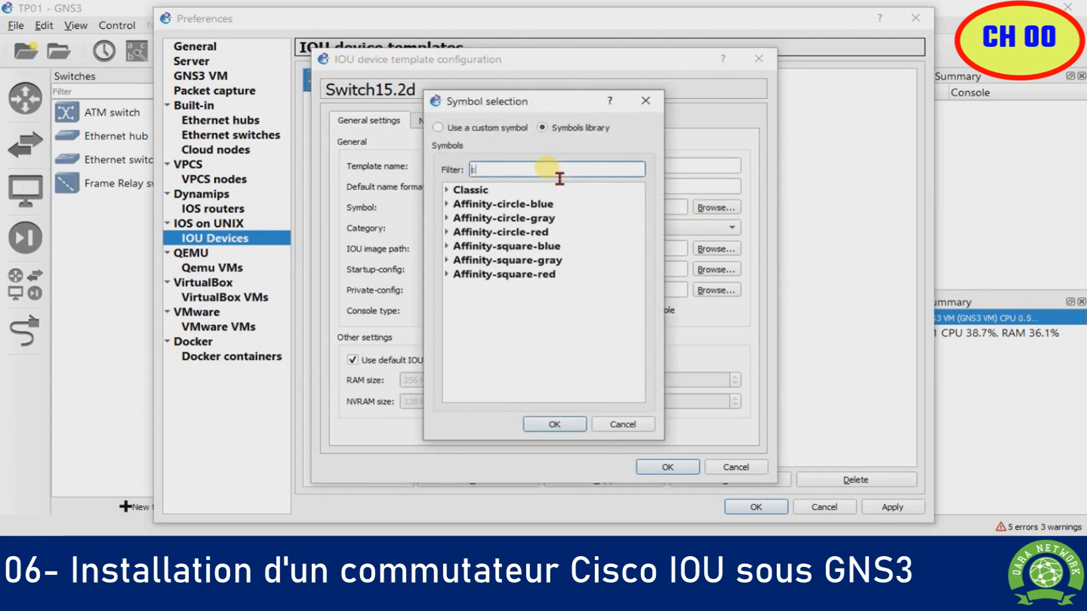
pyautogui.write('switch')
pyautogui.click(446, 190)
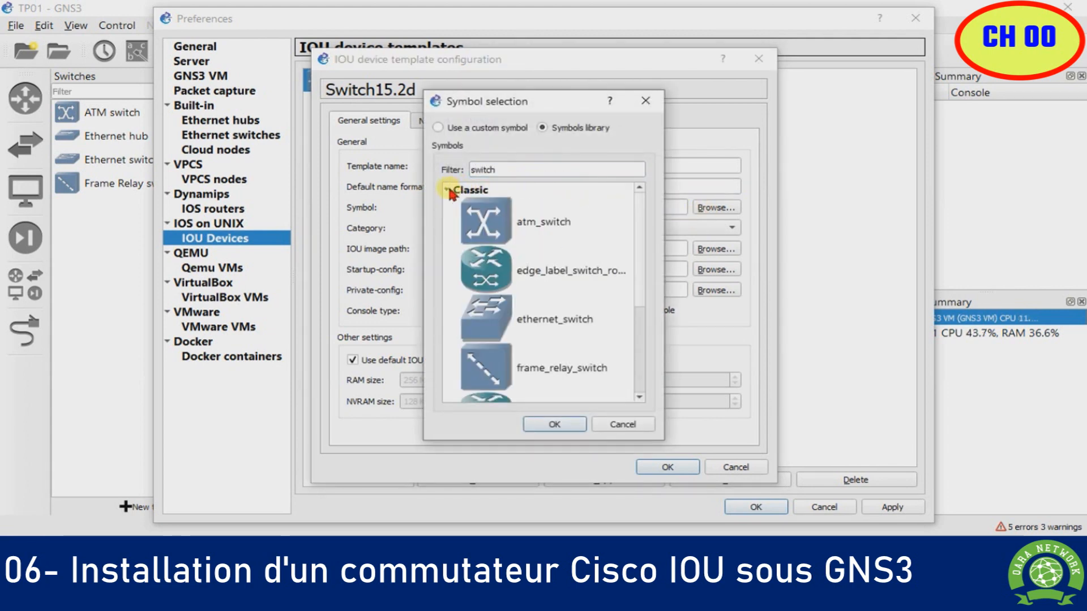
pyautogui.click(544, 319)
pyautogui.click(555, 426)
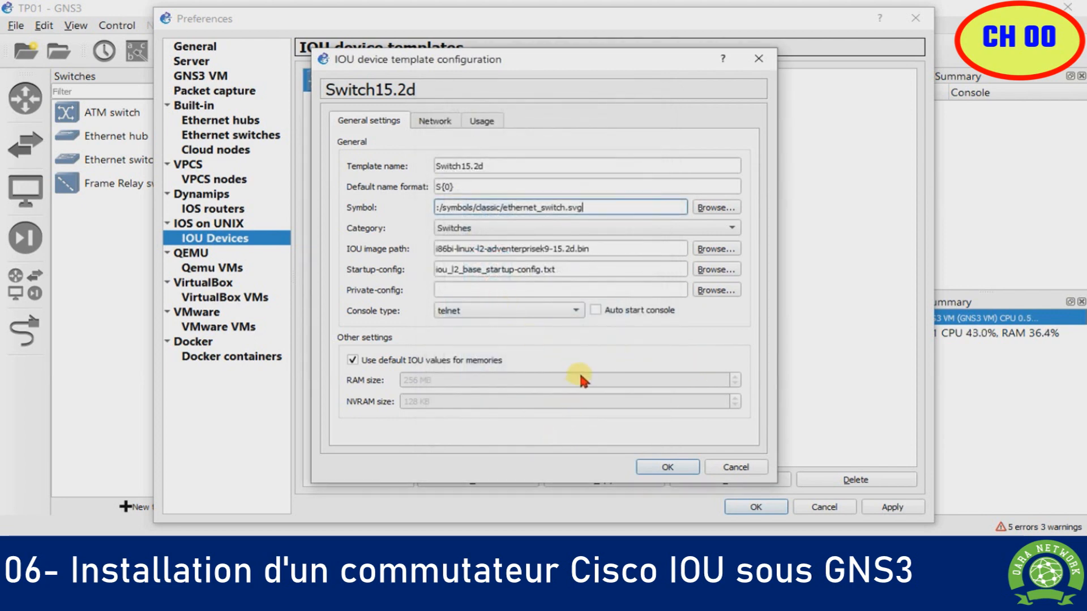
# - Set the Ethernet adapters to 8 and save the template
pyautogui.click(434, 121)
pyautogui.click(735, 163)
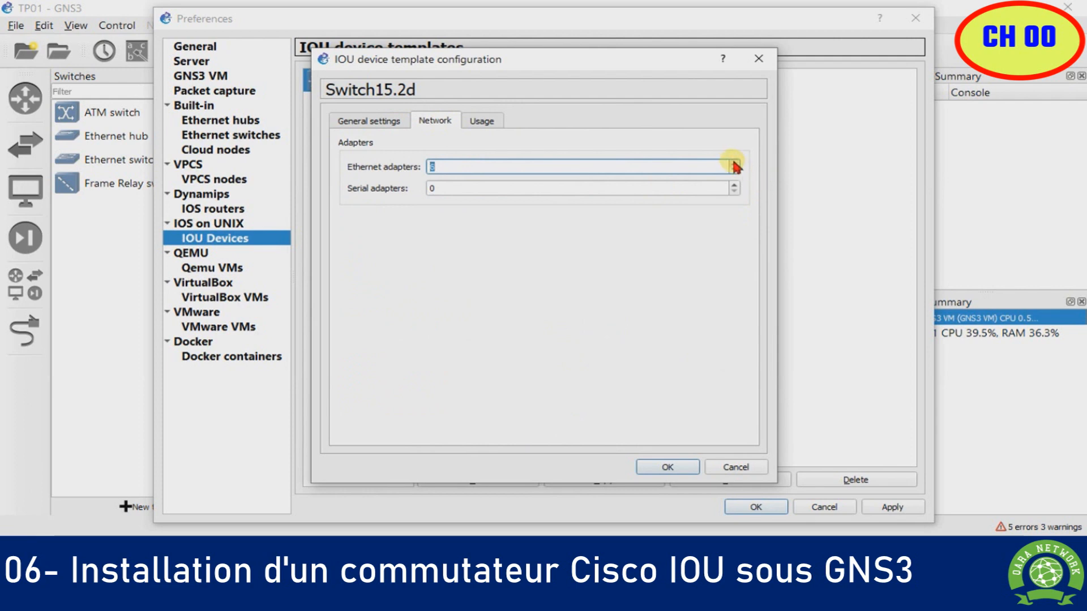
pyautogui.click(679, 467)
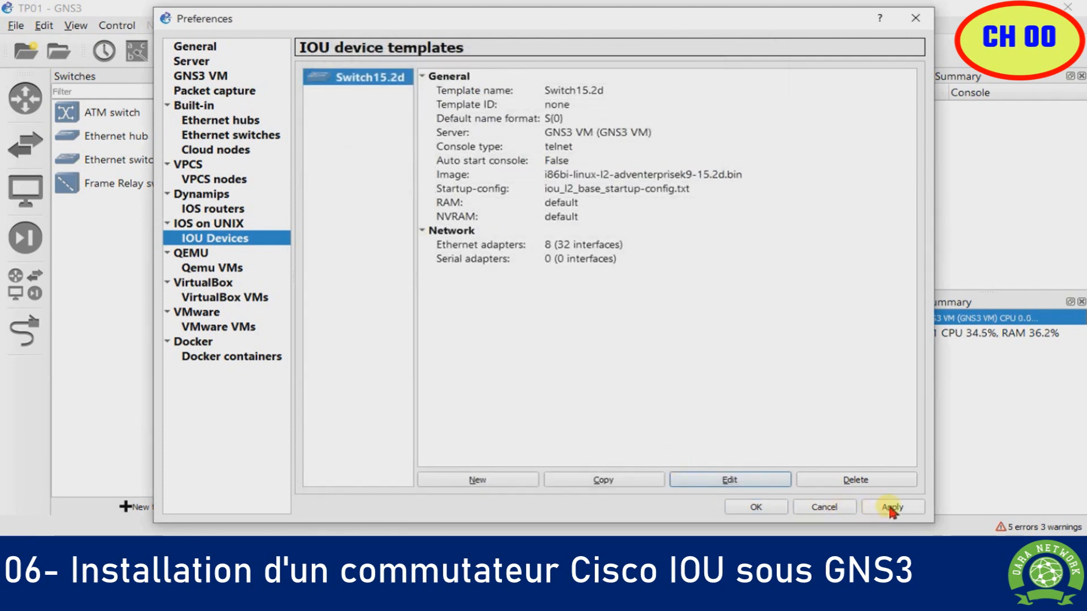
# - Place a Switch15.2d device as S1 on the canvas and start it
pyautogui.click(756, 507)
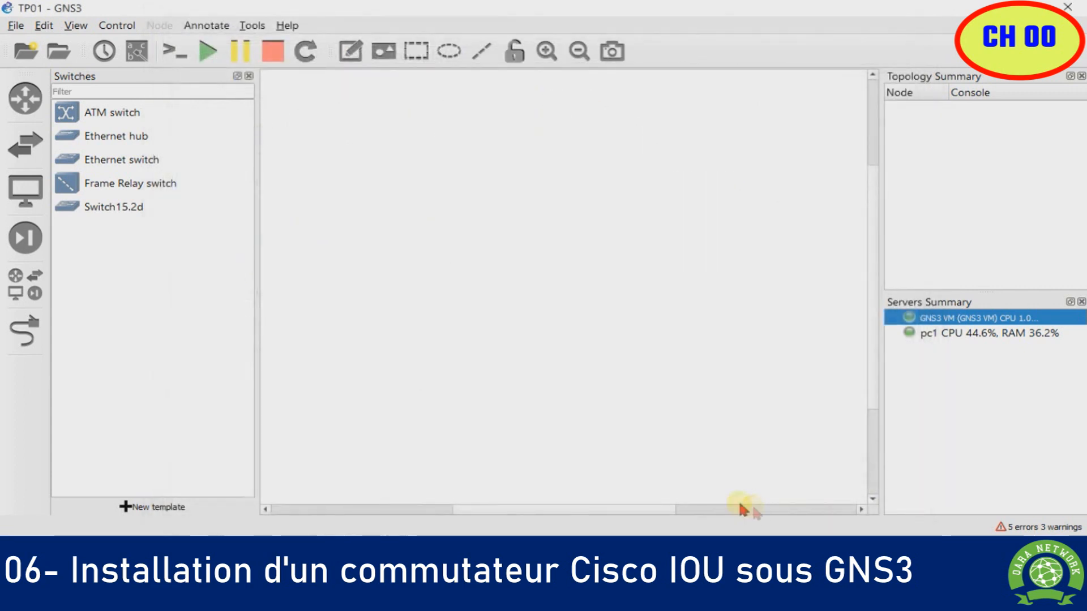
pyautogui.moveTo(127, 205); pyautogui.dragTo(523, 214)
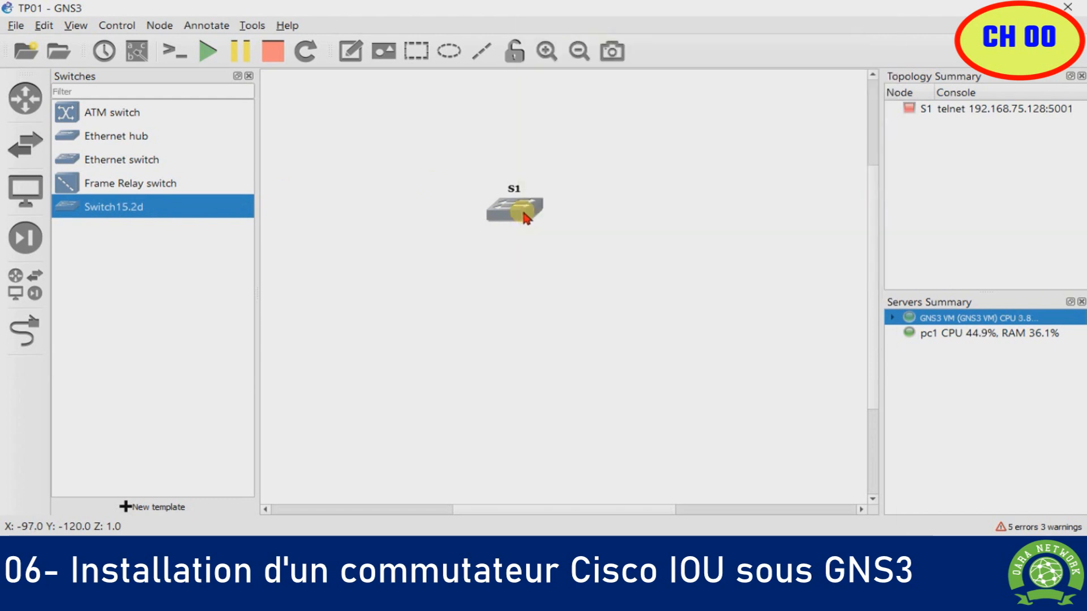
pyautogui.rightClick(525, 218)
pyautogui.click(572, 56)
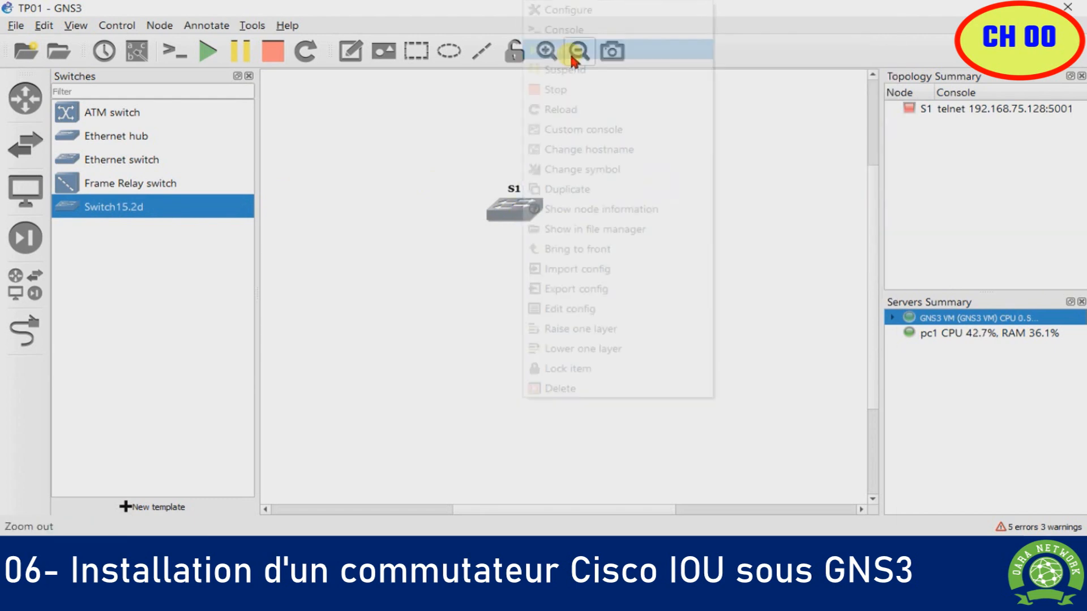
# - Locate S1 under the GNS3 VM server and open its console
pyautogui.click(971, 109)
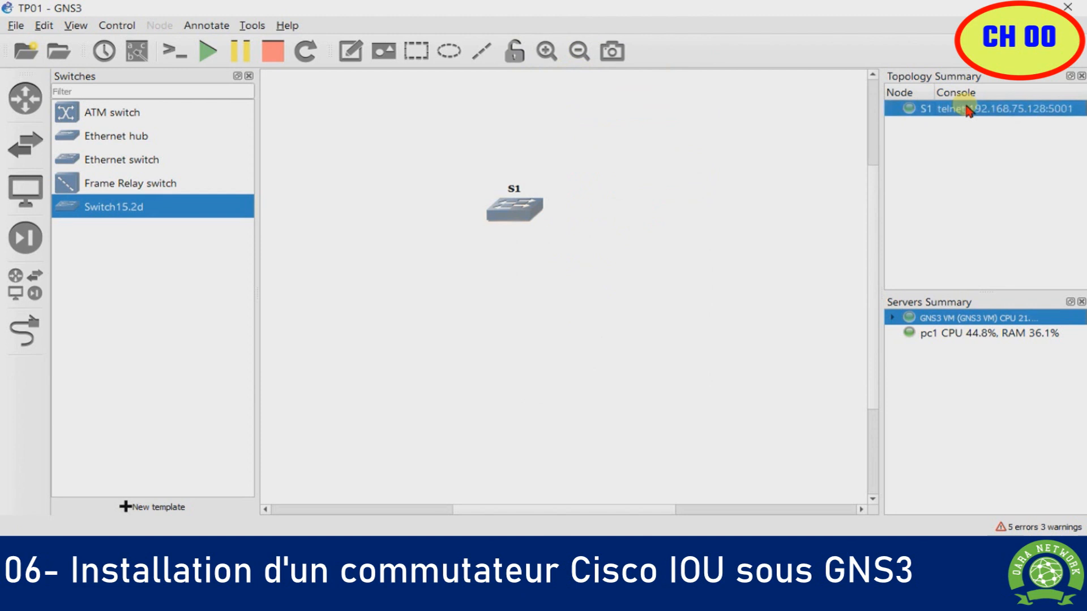
pyautogui.click(894, 319)
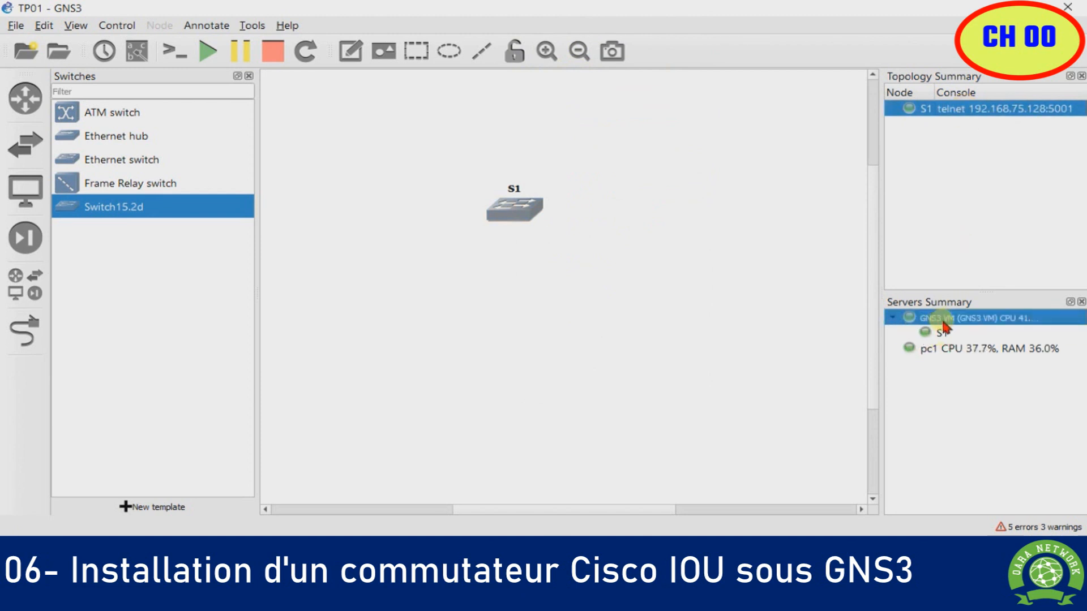
pyautogui.doubleClick(526, 214)
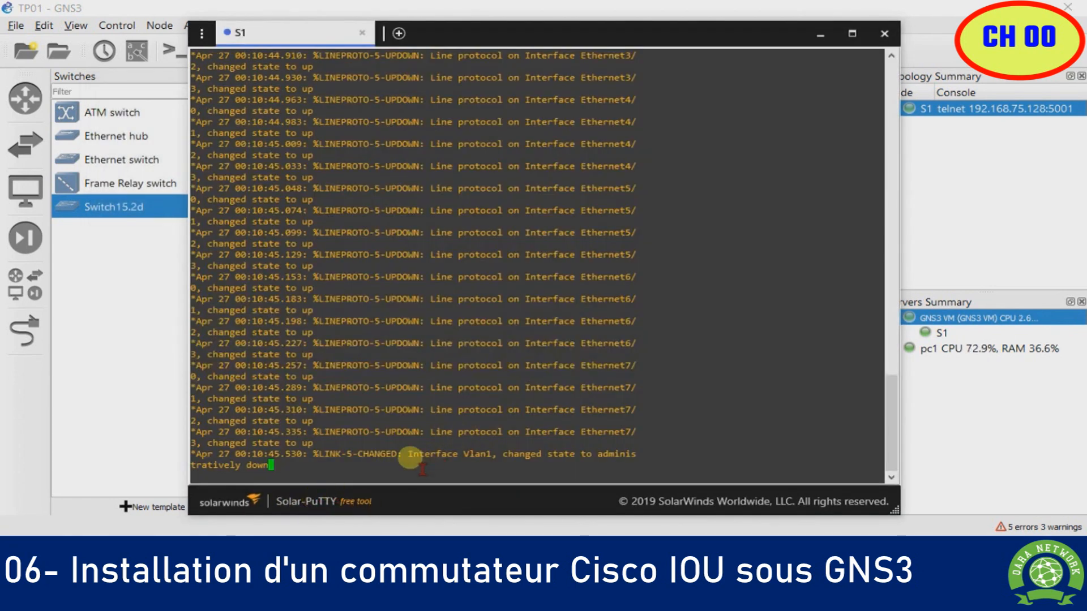
# - Run show vlan brief on S1, confirming VLAN 1 default active on Et0/0–Et7/3
pyautogui.press('Return')
pyautogui.press('Return')
pyautogui.press('Return')
pyautogui.press('Return')
pyautogui.press('Return')
pyautogui.press('Return')
pyautogui.press('Return')
pyautogui.press('Return')
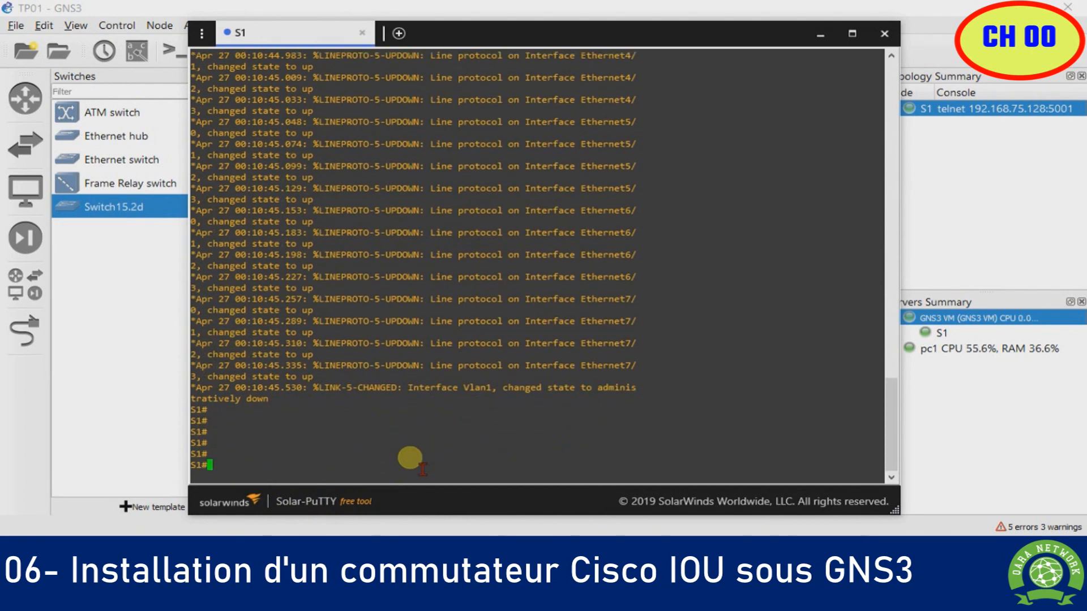
pyautogui.write('show vlan brief')
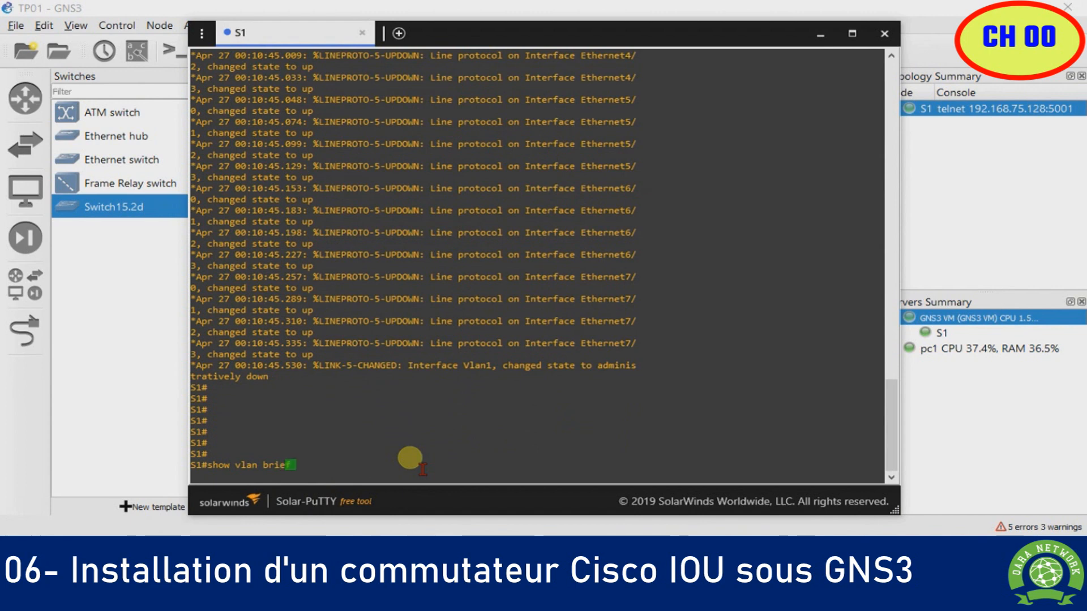
pyautogui.press('Return')
pyautogui.press('Return')
pyautogui.press('Return')
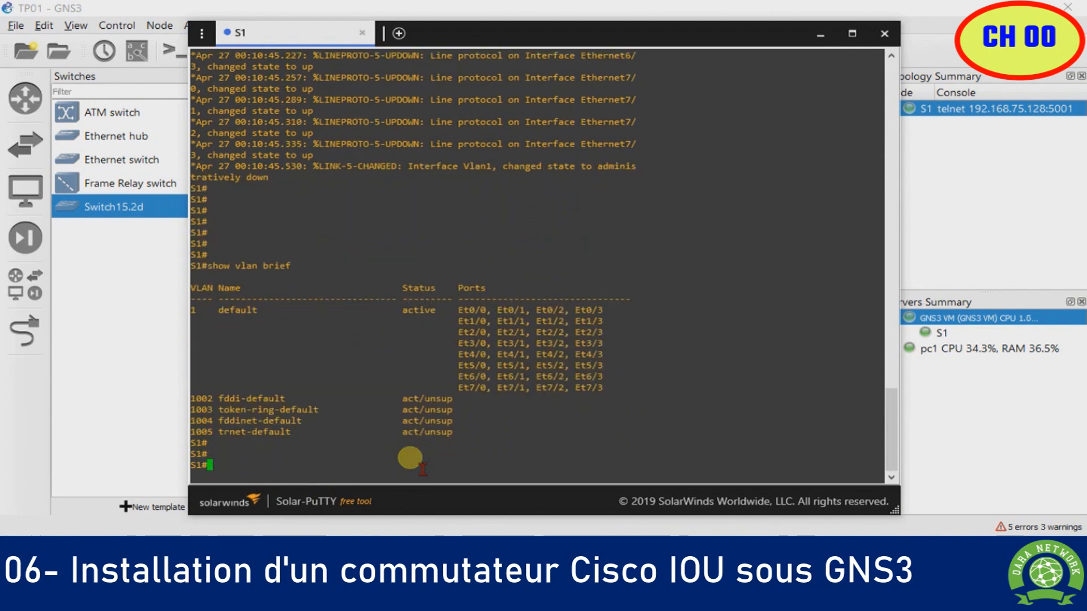
pyautogui.click(139, 382)
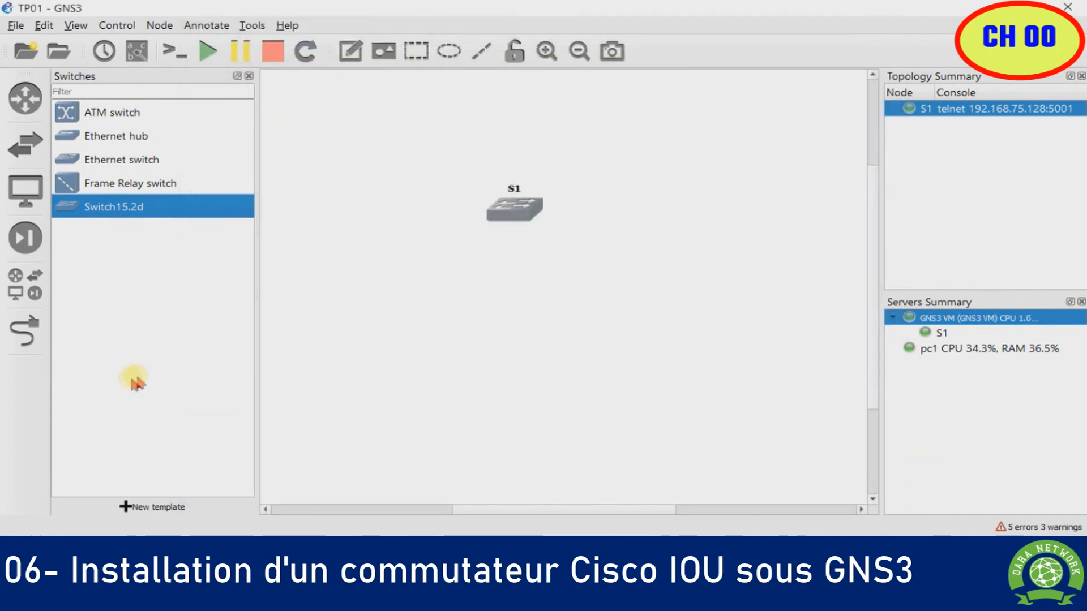
# - Reopen Preferences at IOU Devices and begin a new IOU device template
pyautogui.click(39, 26)
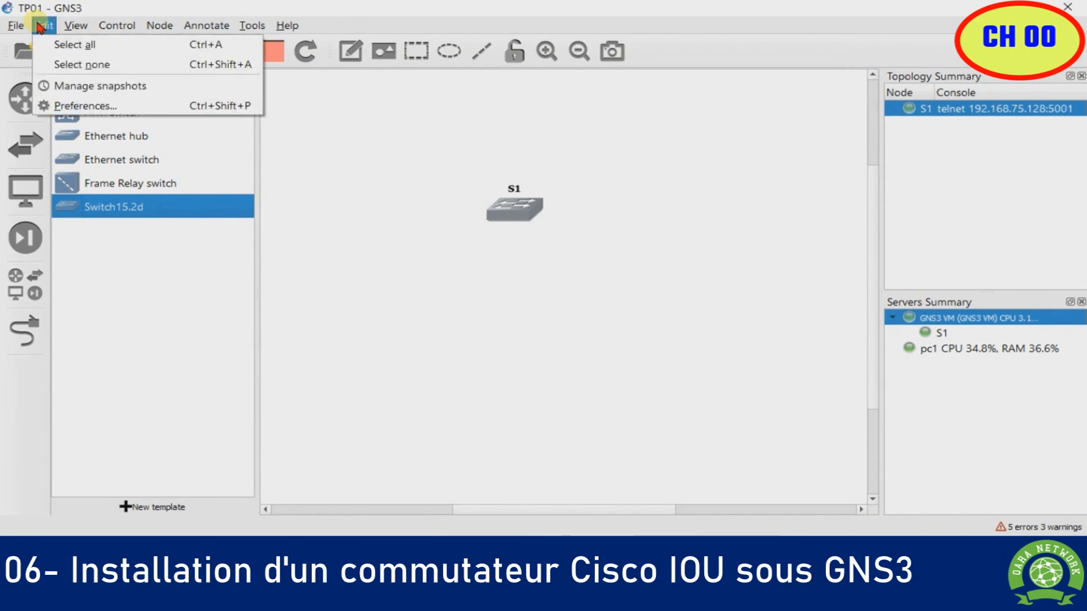
pyautogui.click(102, 104)
pyautogui.click(214, 238)
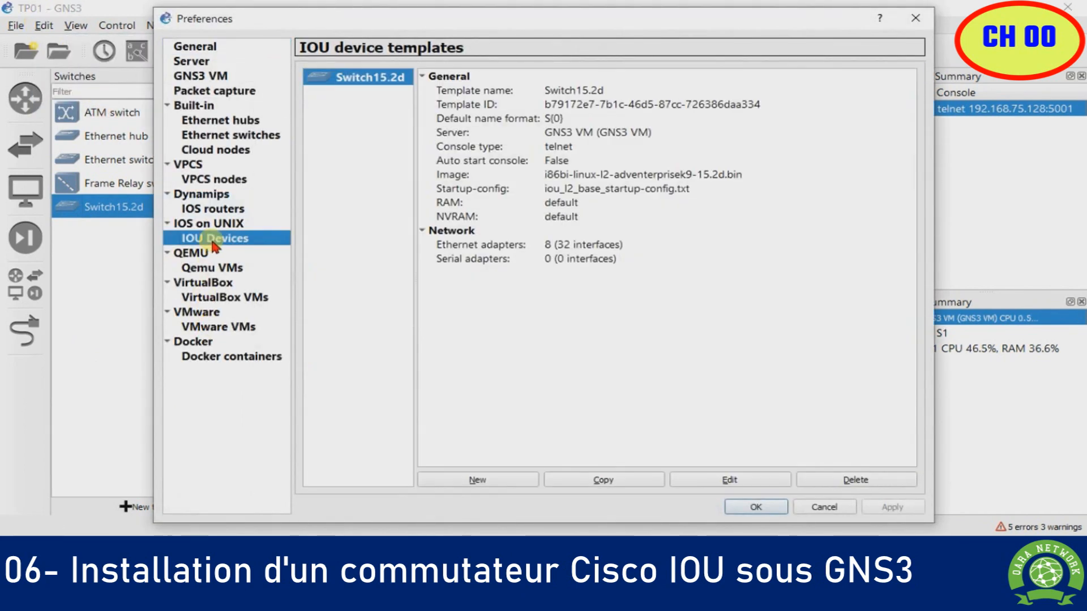
pyautogui.click(511, 477)
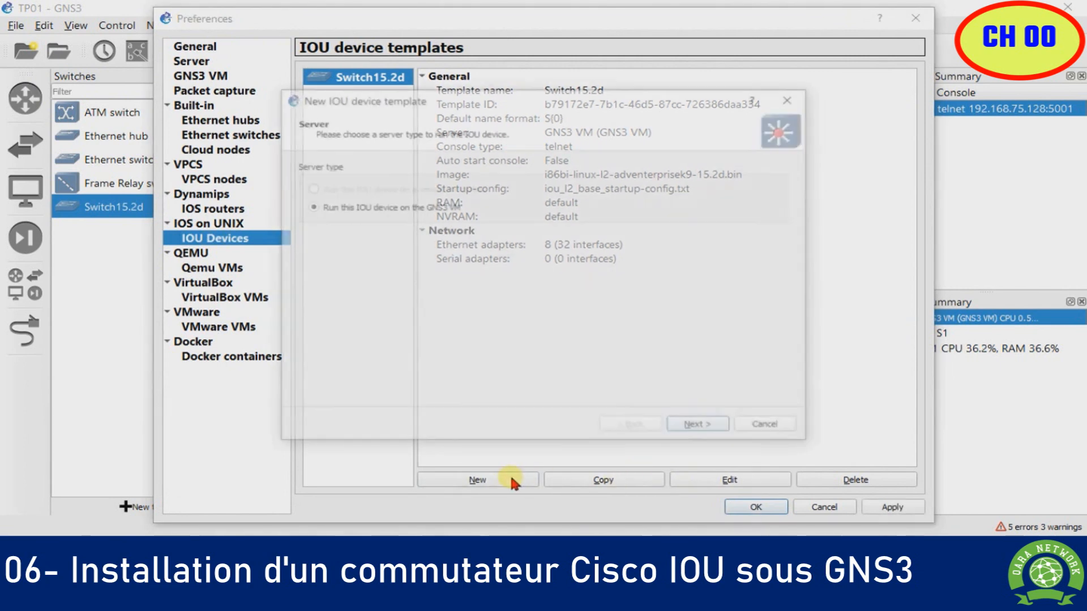
# - Upload i86bi-linux-l2-adventerprisek9-15.1a.bin as a new image and name the template Switch15.1a
pyautogui.click(715, 429)
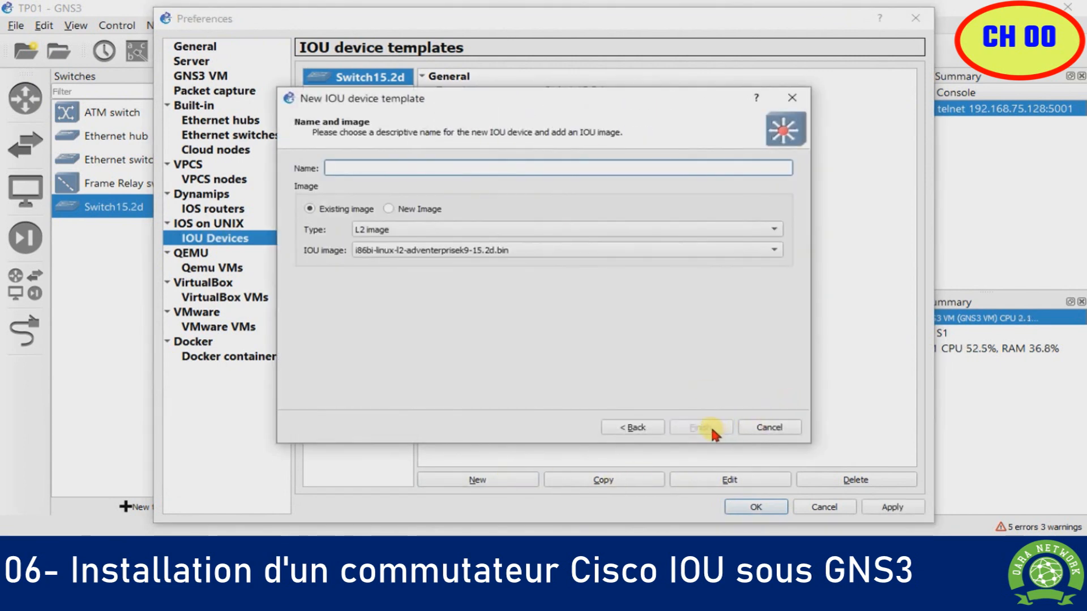
pyautogui.click(430, 209)
pyautogui.click(748, 251)
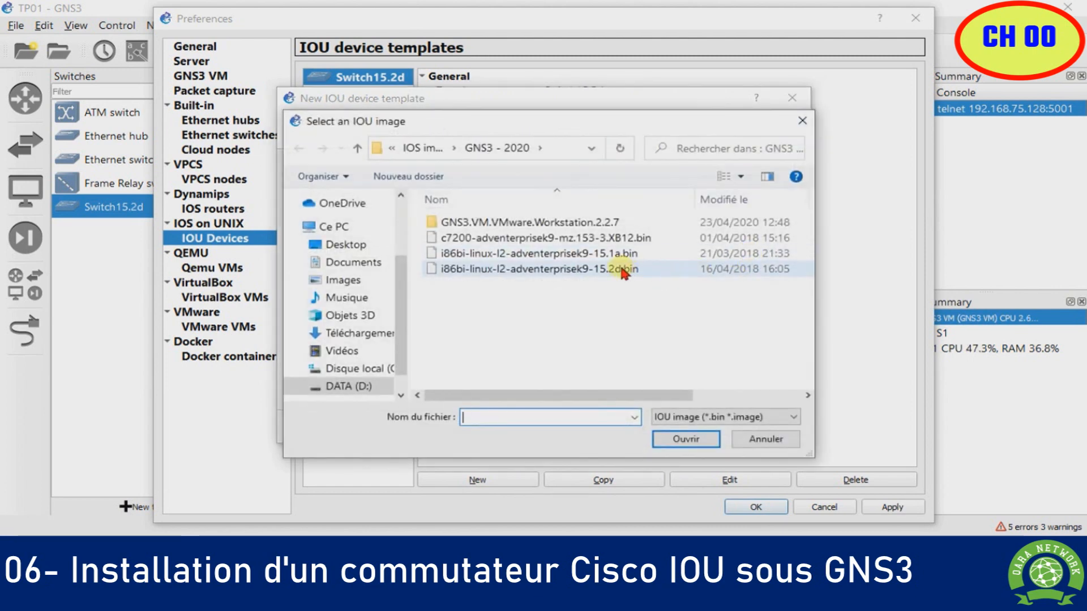
pyautogui.click(622, 254)
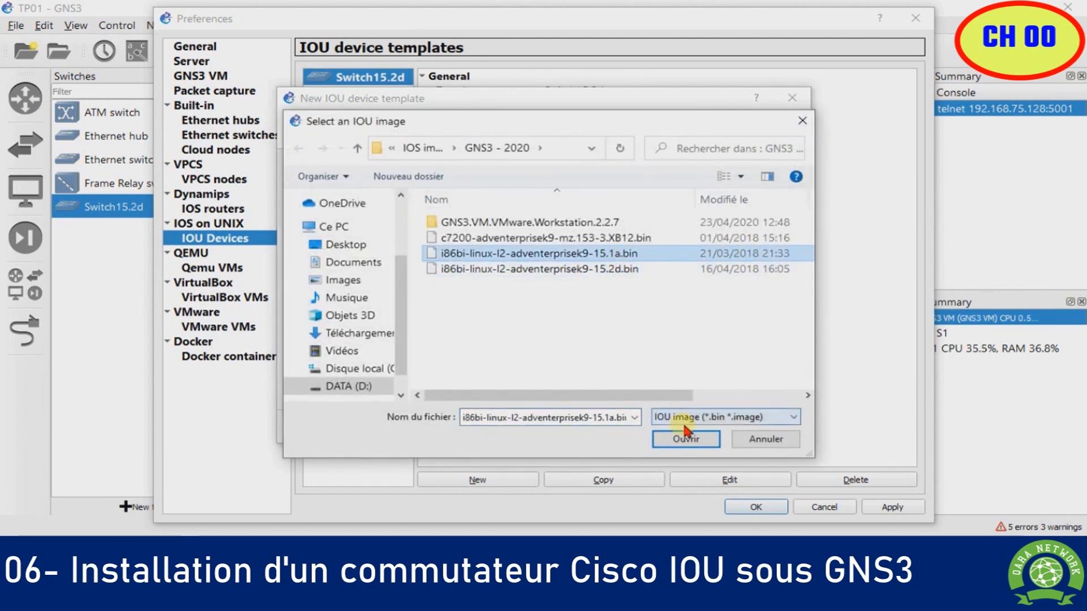
pyautogui.click(686, 440)
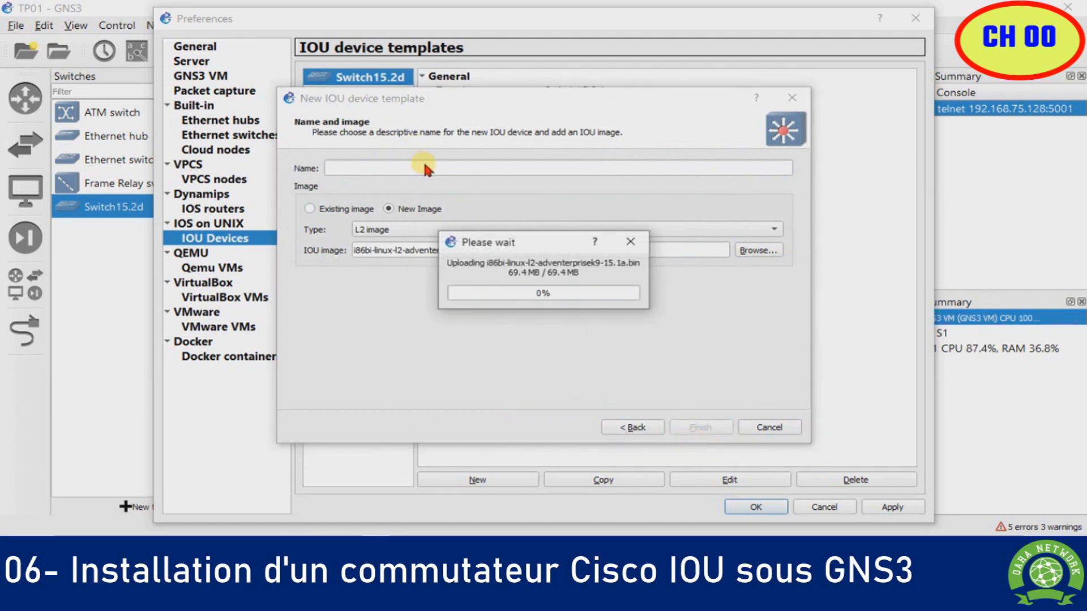
pyautogui.click(435, 172)
pyautogui.write('Switch15')
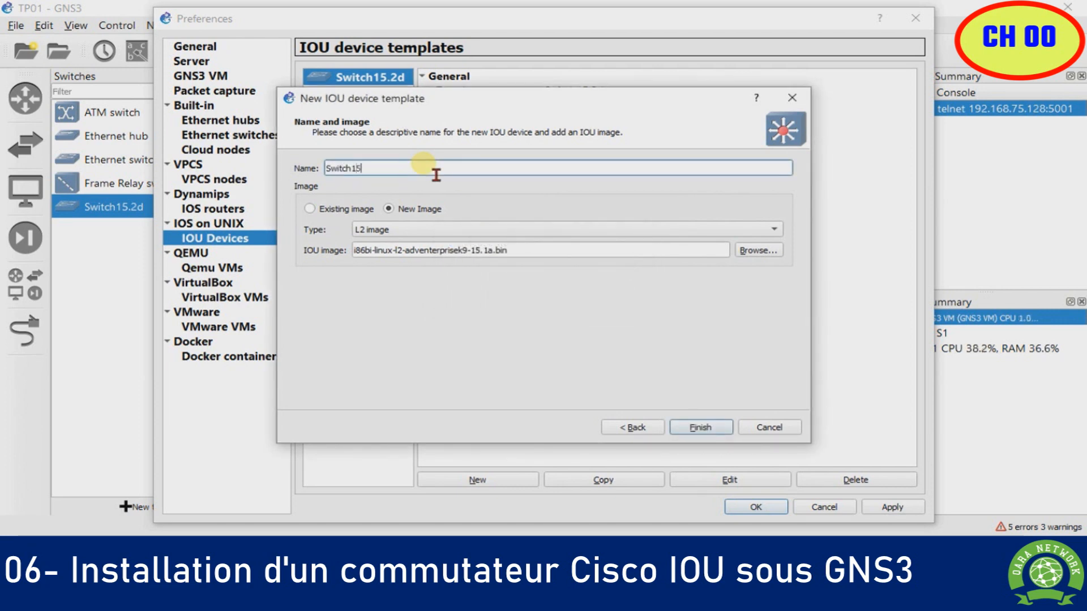
pyautogui.write('.1a')
# - Finish and apply the Switch15.1a template, then change its default name format to S{0}
pyautogui.click(704, 426)
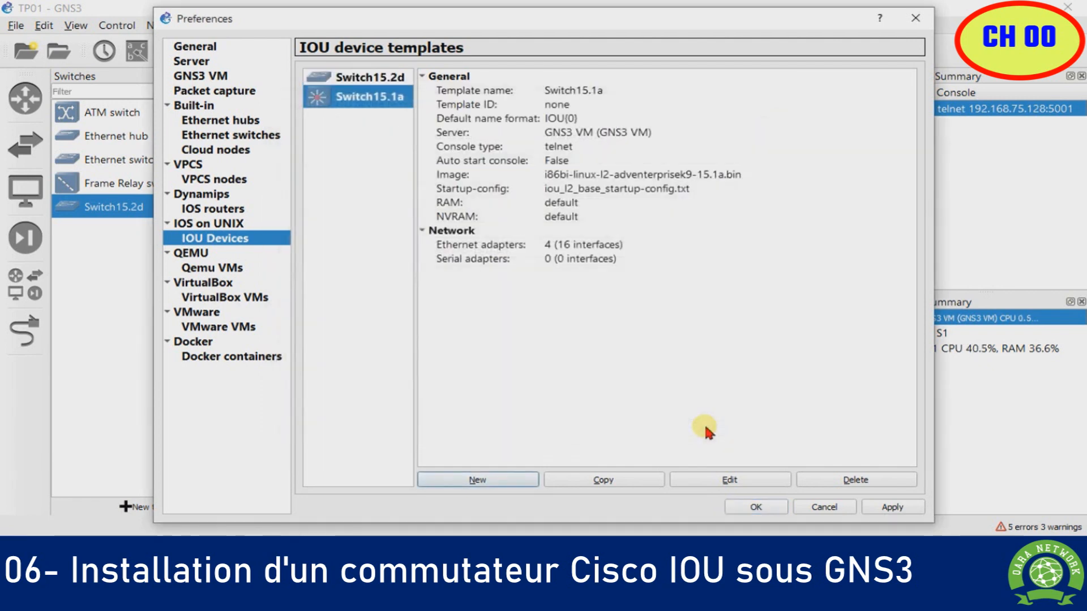
pyautogui.click(892, 506)
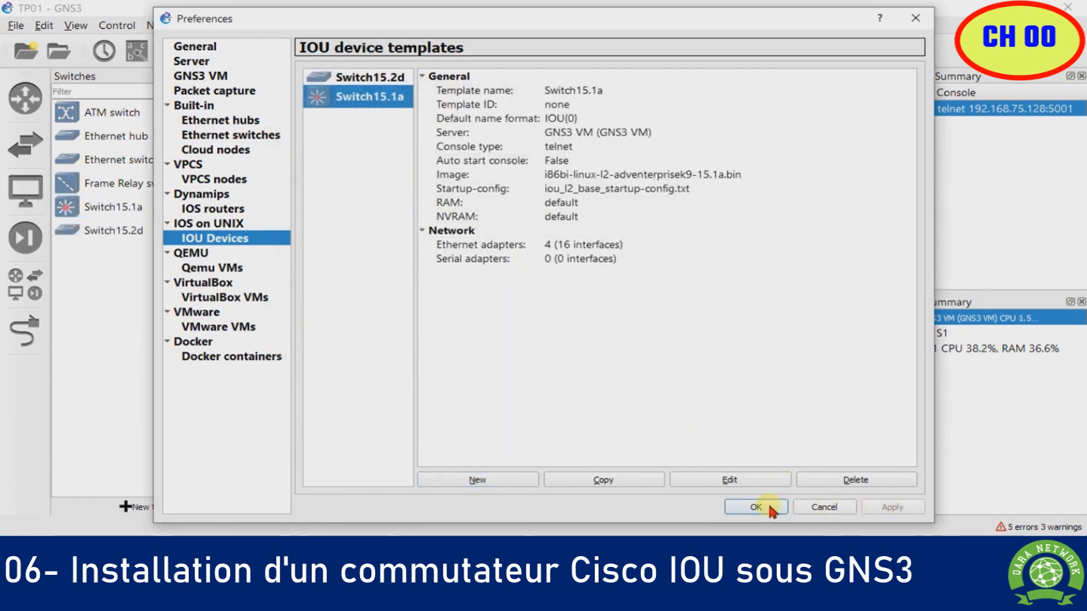
pyautogui.click(704, 479)
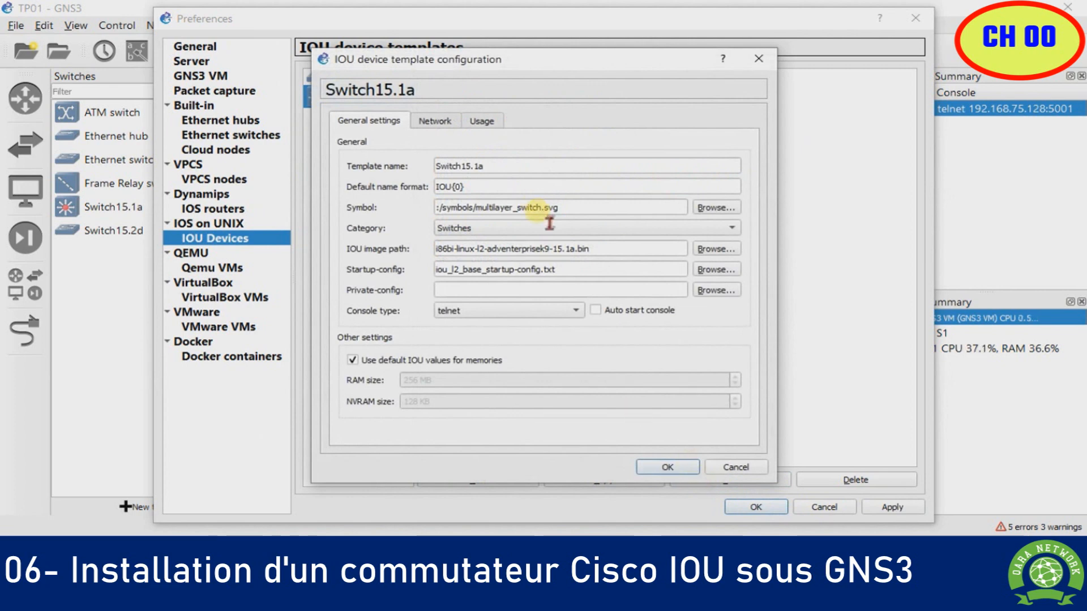
pyautogui.moveTo(451, 187); pyautogui.dragTo(425, 197)
pyautogui.press('BackSpace')
pyautogui.write('S')
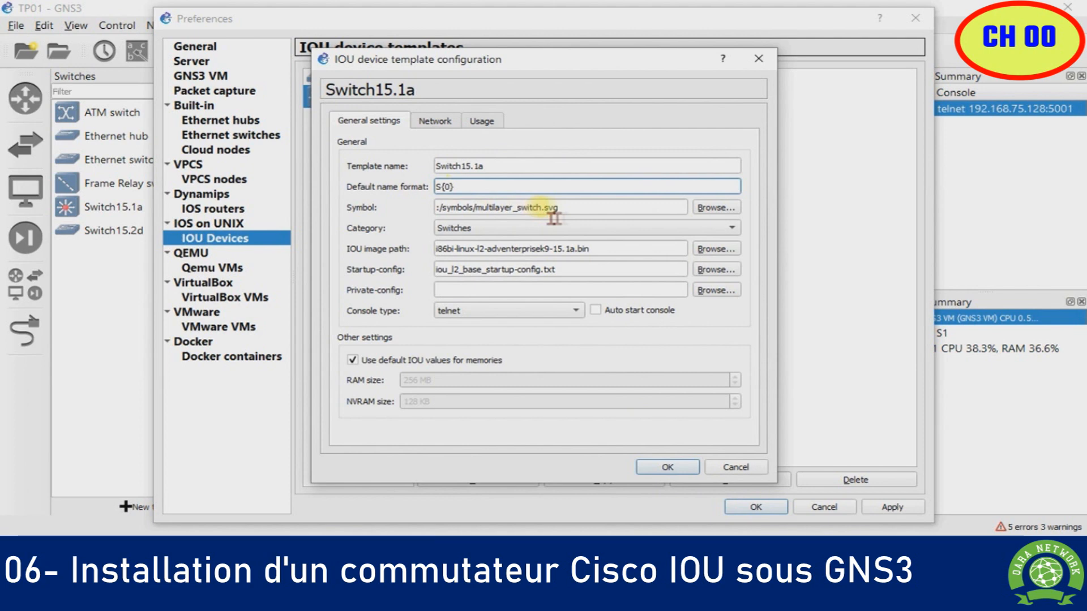
# - Give the Switch15.1a template the classic ethernet_switch symbol
pyautogui.click(714, 207)
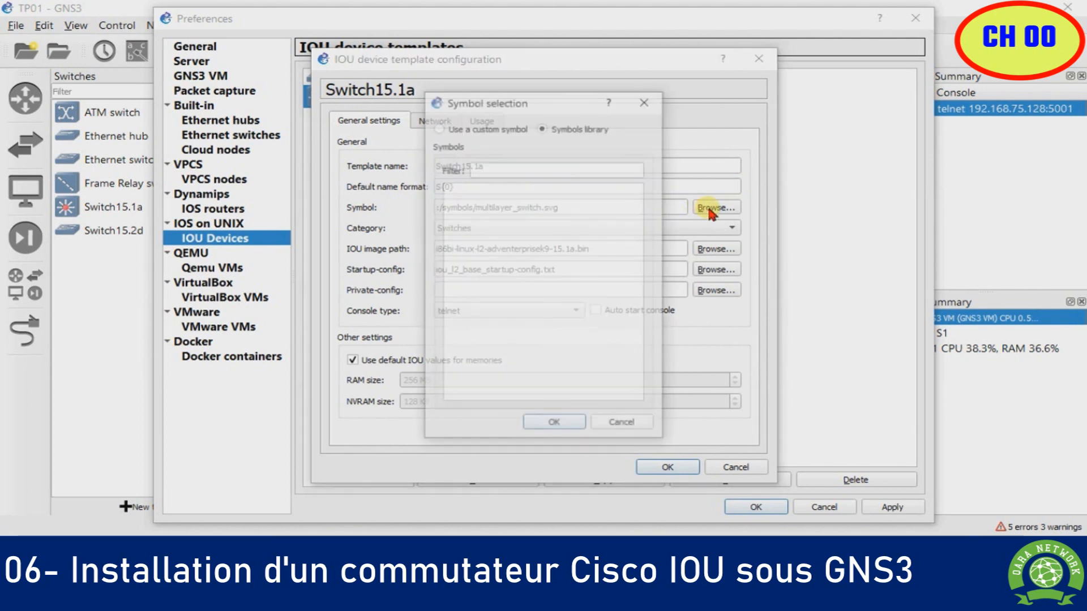
pyautogui.write('switch')
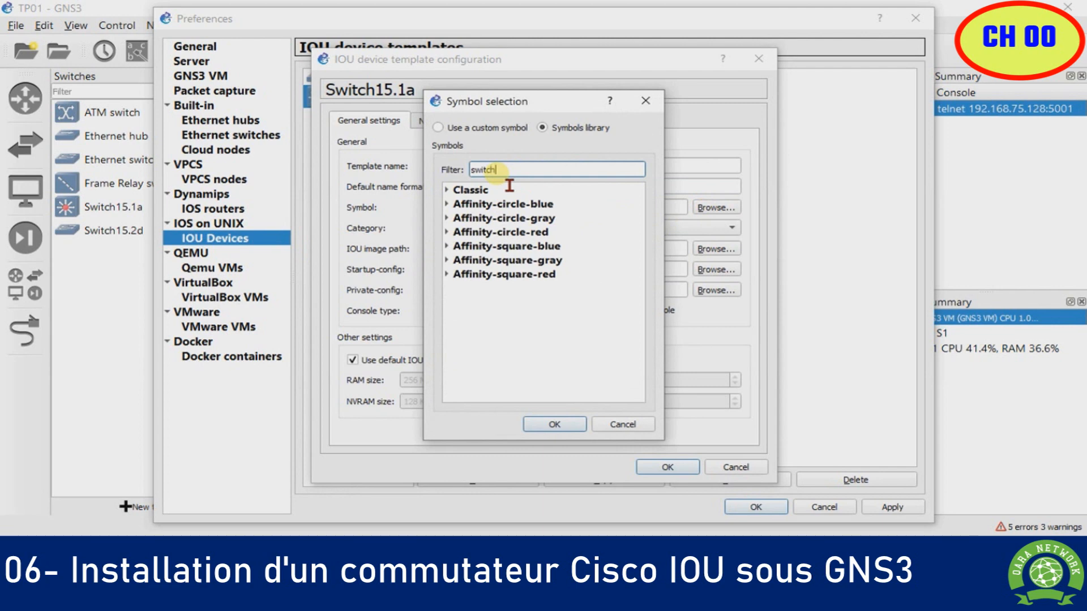
pyautogui.click(447, 190)
pyautogui.click(559, 333)
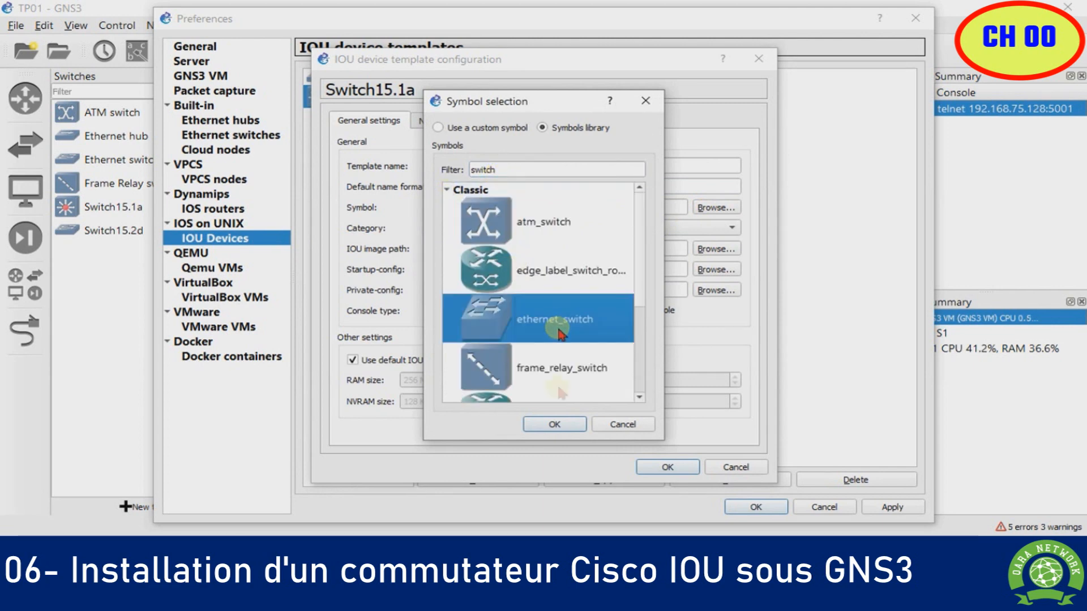
pyautogui.click(554, 424)
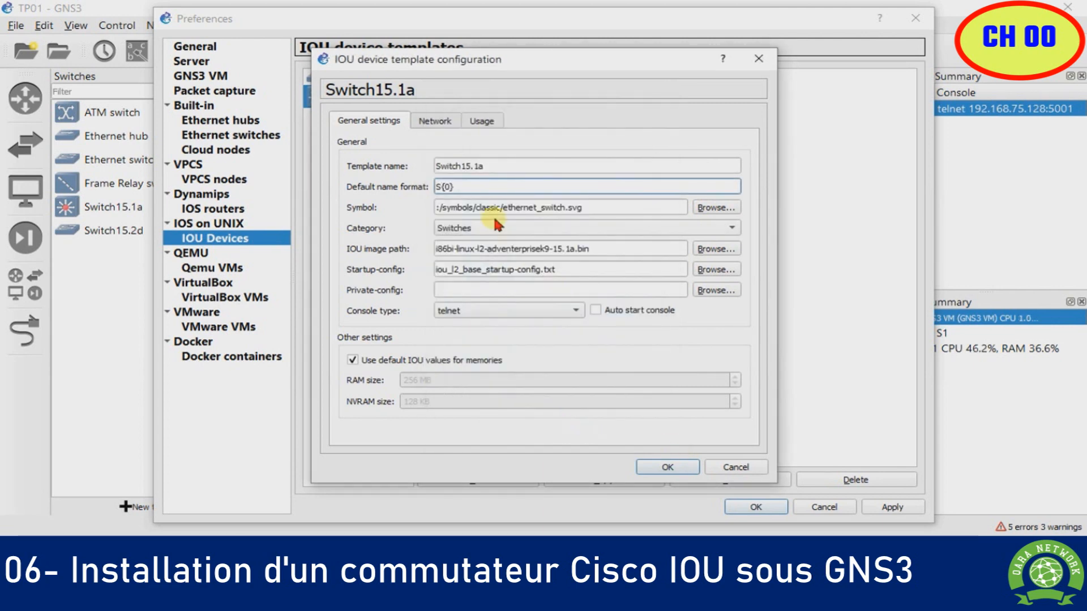
# - Set 8 Ethernet adapters on the template, save the changes and close preferences
pyautogui.click(439, 120)
pyautogui.click(734, 164)
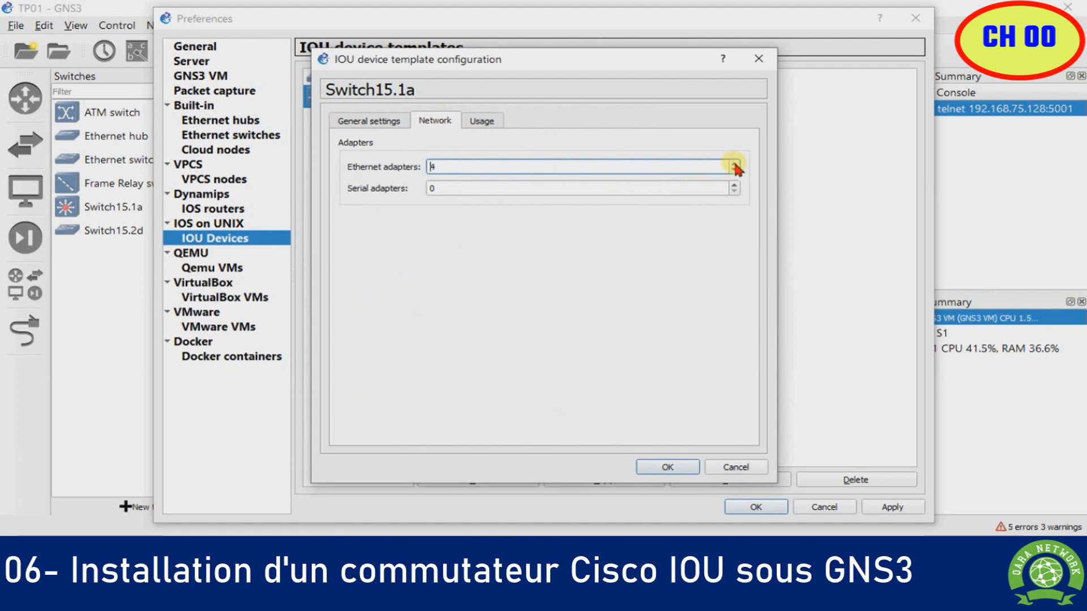
pyautogui.click(671, 465)
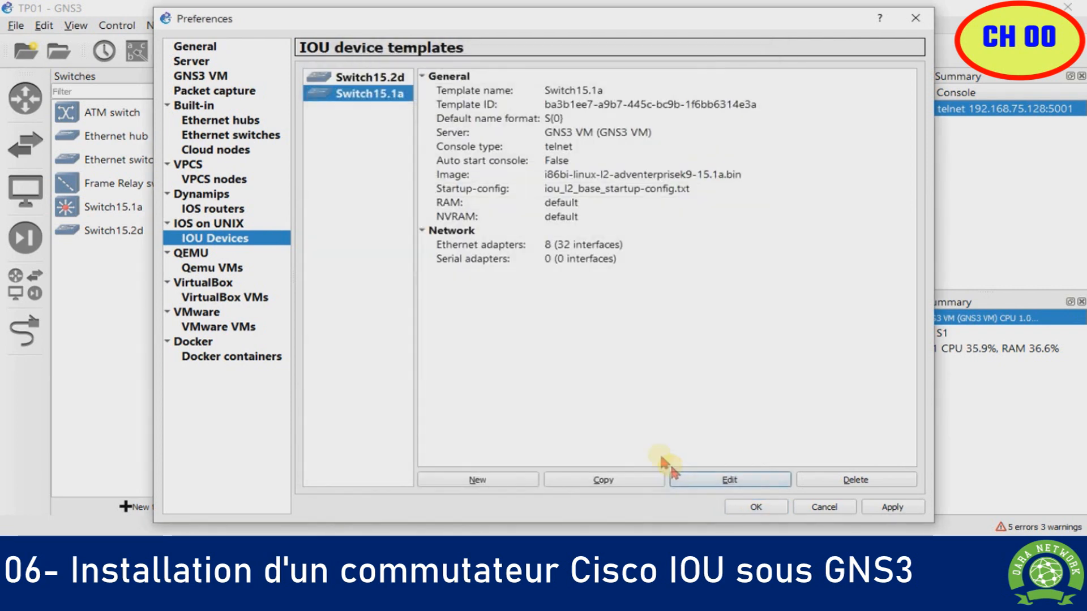
pyautogui.click(892, 508)
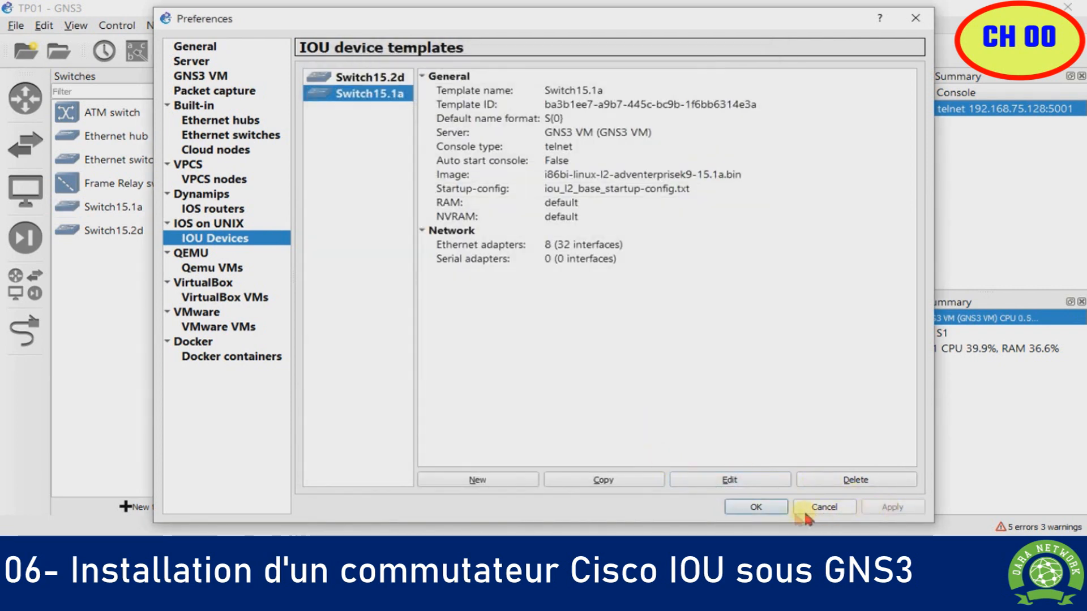
pyautogui.click(756, 506)
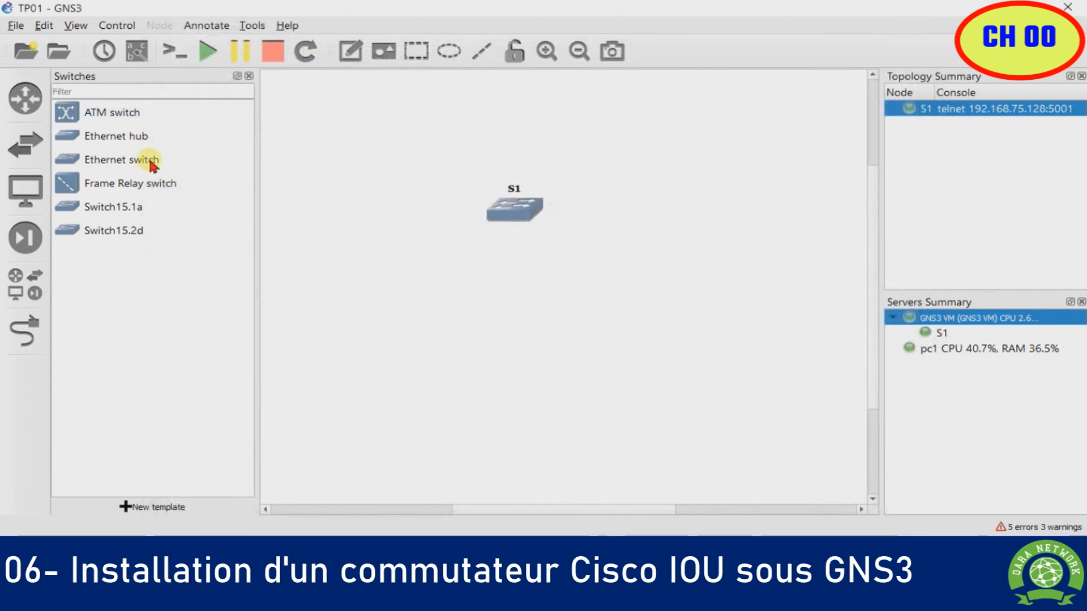
# - Drop a Switch15.1a node on the canvas as S2, start it and open its Solar-PuTTY console
pyautogui.moveTo(126, 206); pyautogui.dragTo(601, 225)
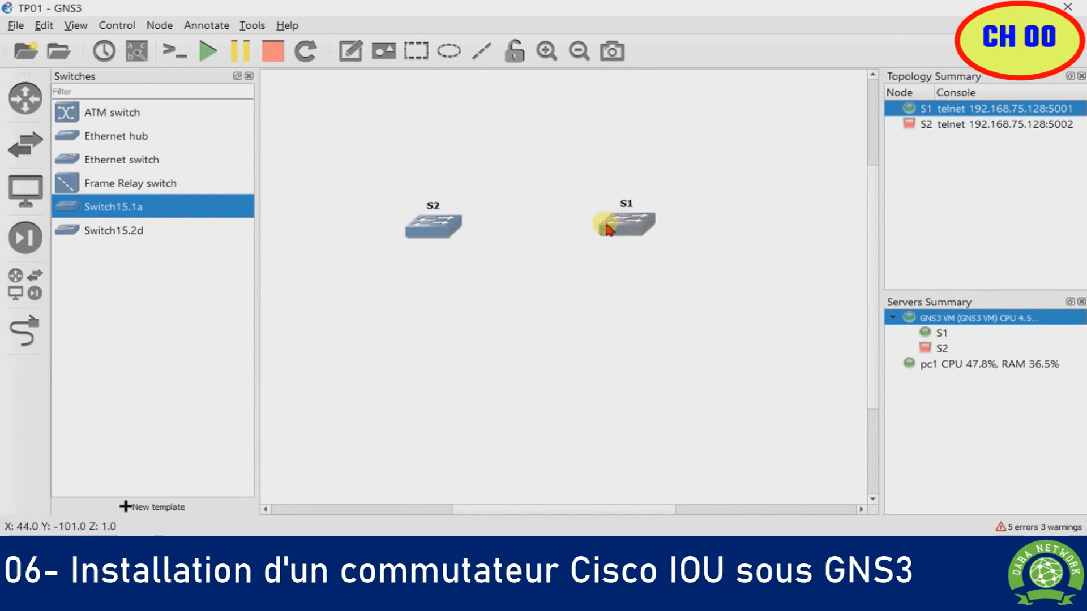
pyautogui.click(447, 235)
pyautogui.rightClick(441, 232)
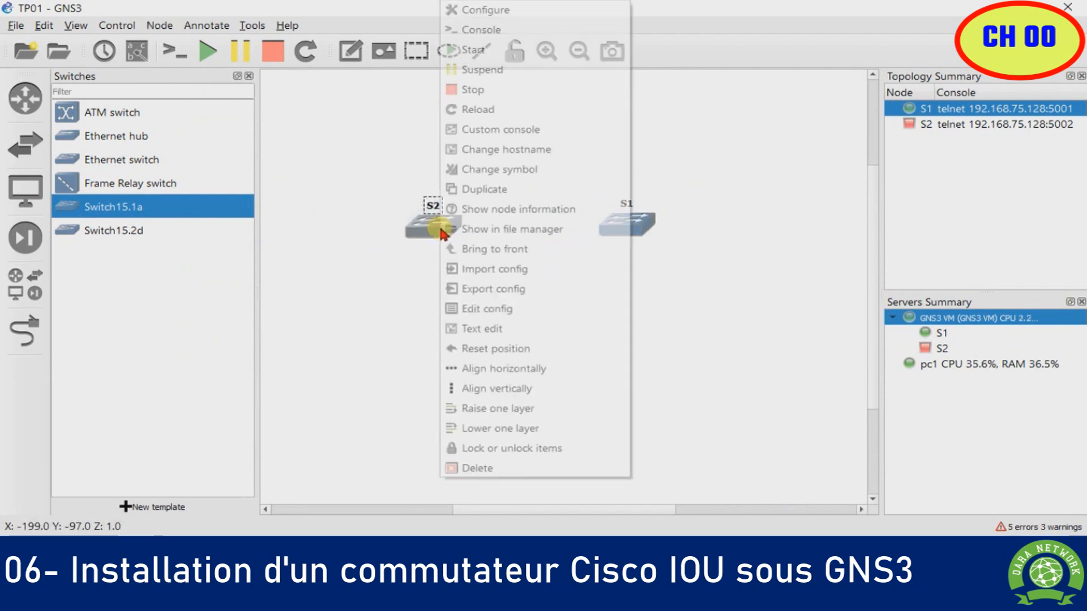
pyautogui.click(475, 49)
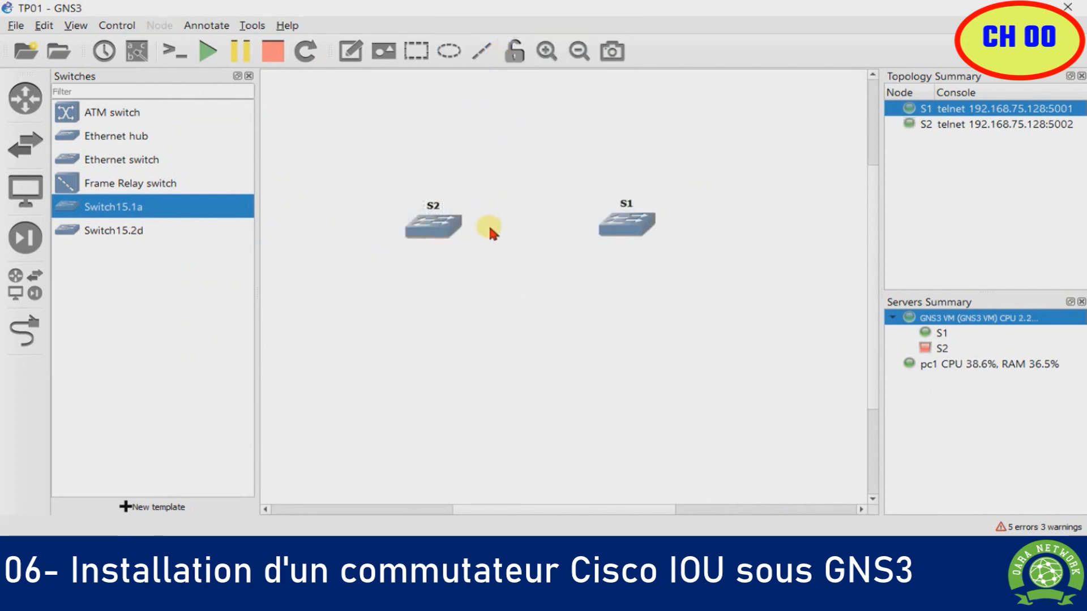
pyautogui.doubleClick(441, 232)
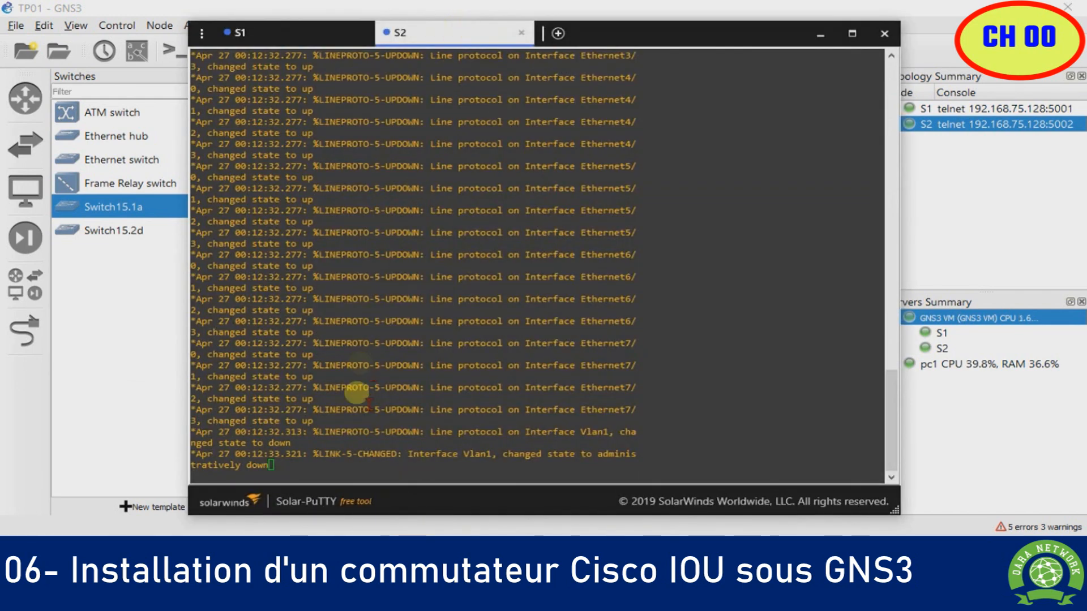
# - Run 'show vlan brief' on S2 to see VLAN 1 on Et0/0–Et7/3, close the console, nudge S2 left
pyautogui.click(362, 434)
pyautogui.press('Return')
pyautogui.press('Return')
pyautogui.press('Return')
pyautogui.press('Return')
pyautogui.press('Return')
pyautogui.press('Return')
pyautogui.press('Return')
pyautogui.press('Return')
pyautogui.write('show vlan ')
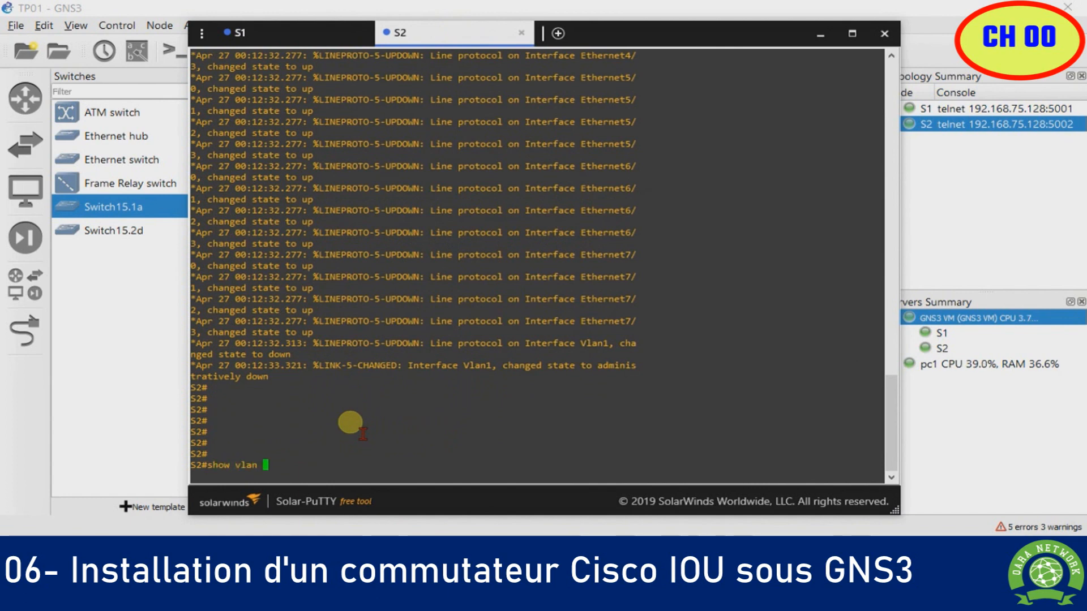
pyautogui.write('brief')
pyautogui.press('Return')
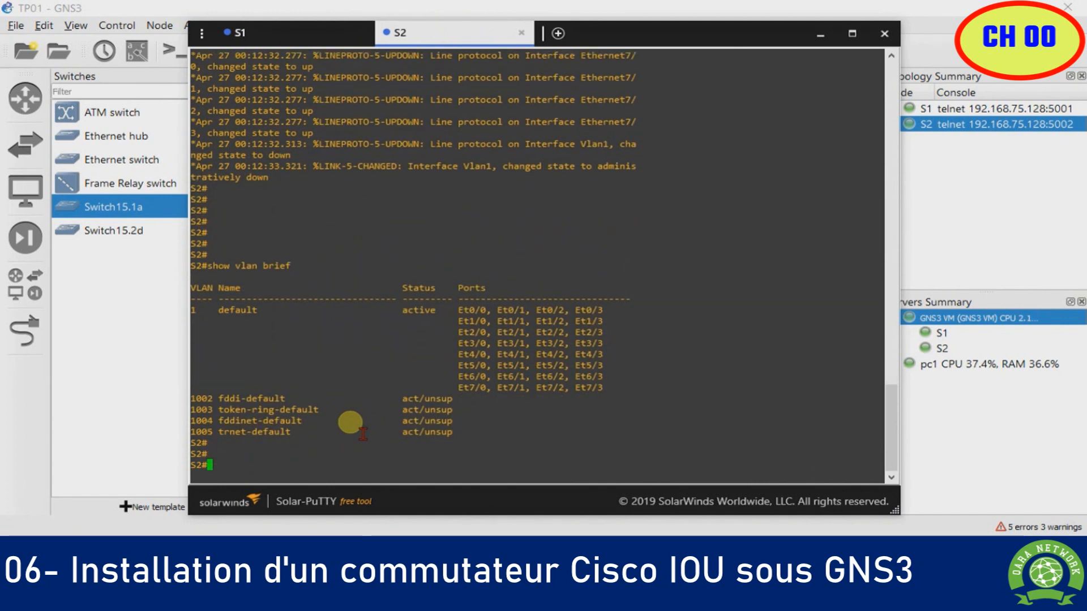
pyautogui.click(87, 353)
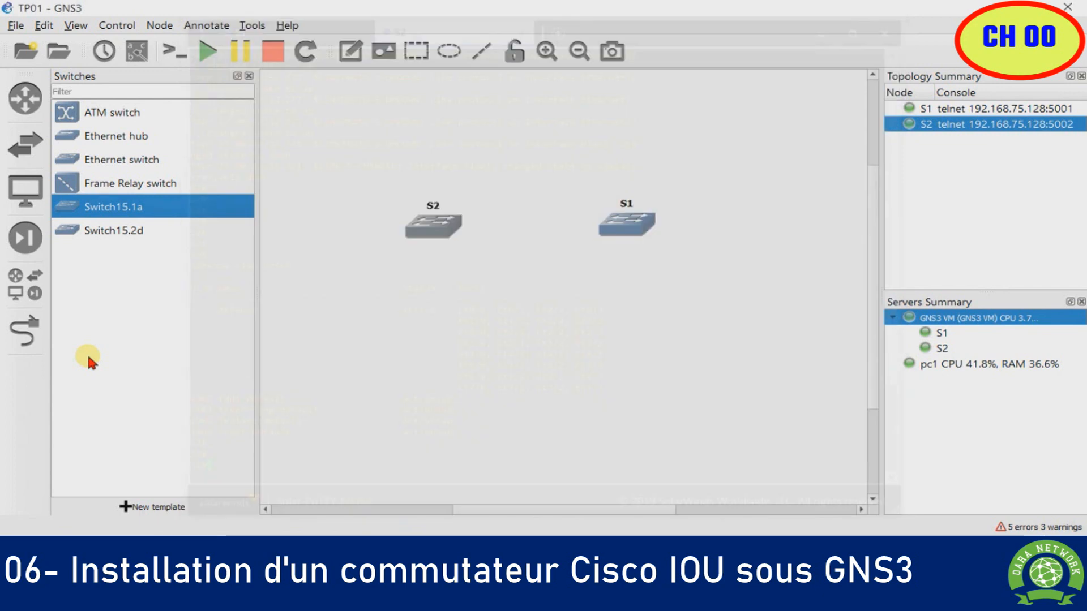
pyautogui.moveTo(424, 237); pyautogui.dragTo(403, 231)
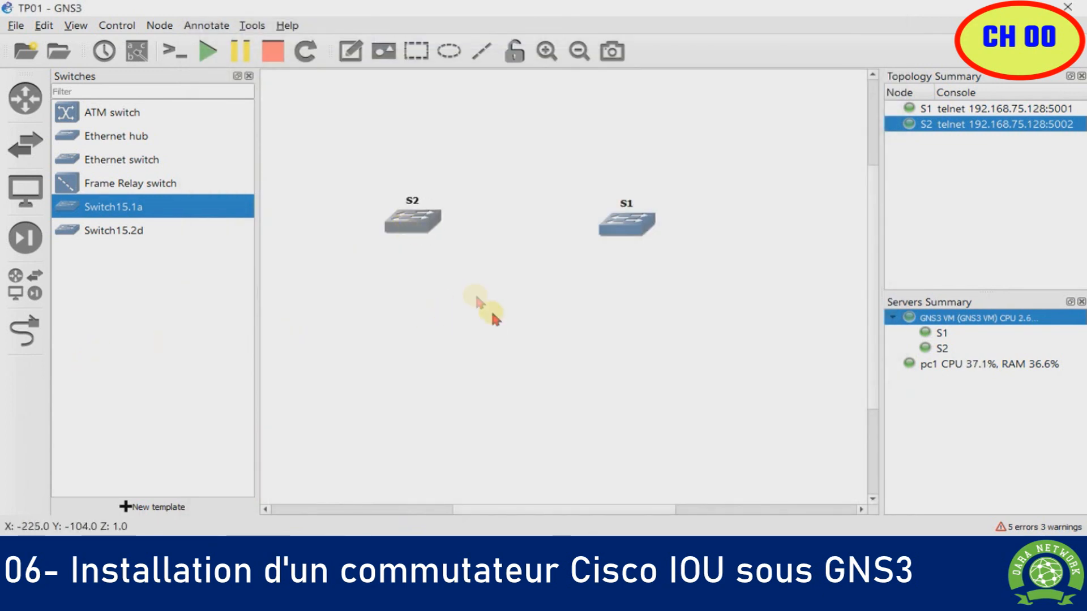